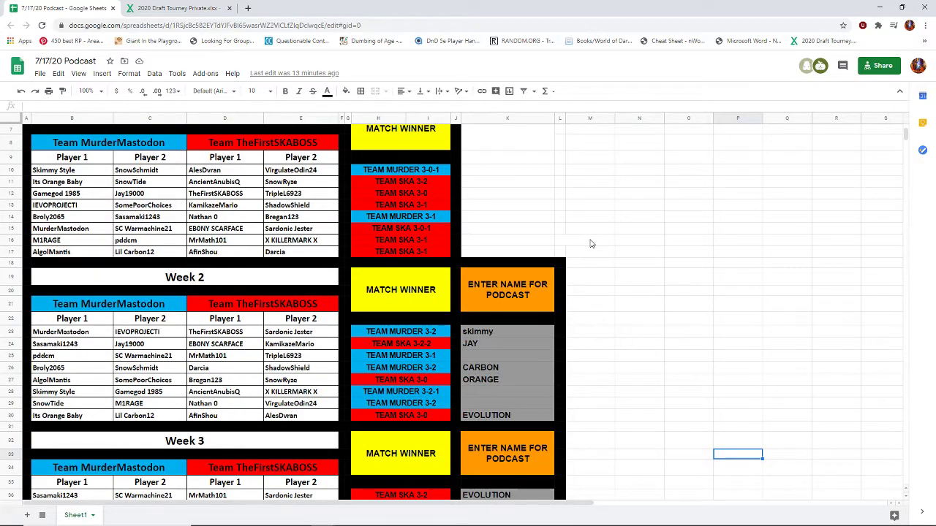
Capture the Orange Baby meme and paste it into the blank area beside the podcast name column, fitting the whole picture in view
scroll(592, 244, "down", 4)
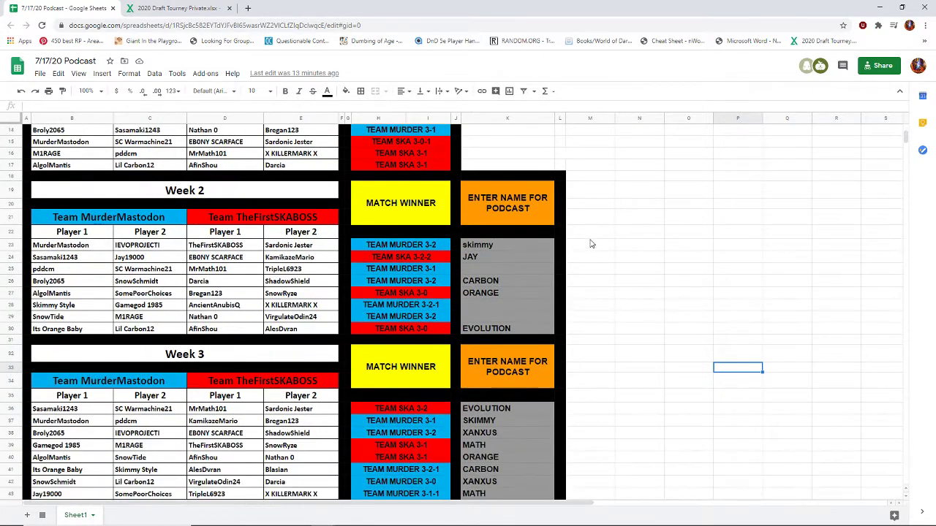
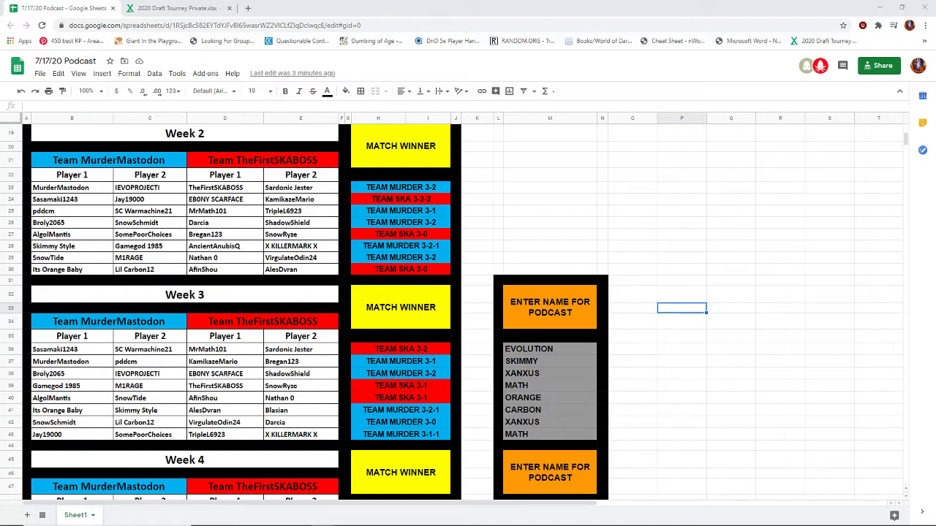
key("super+shift+s")
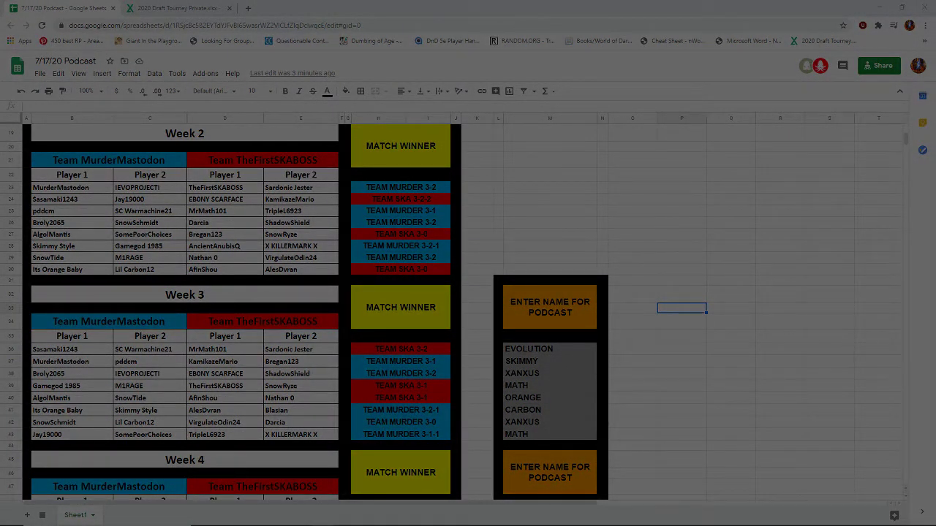
key("Escape")
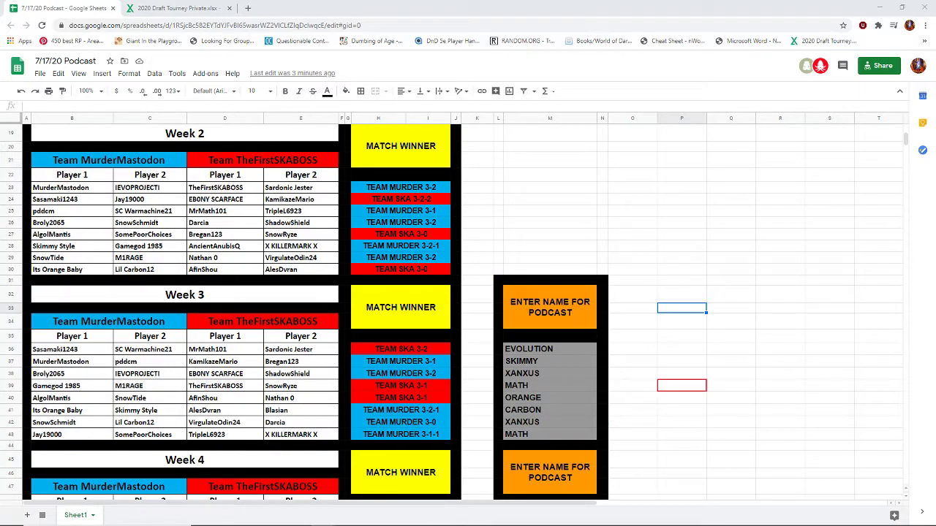
left_click(633, 174)
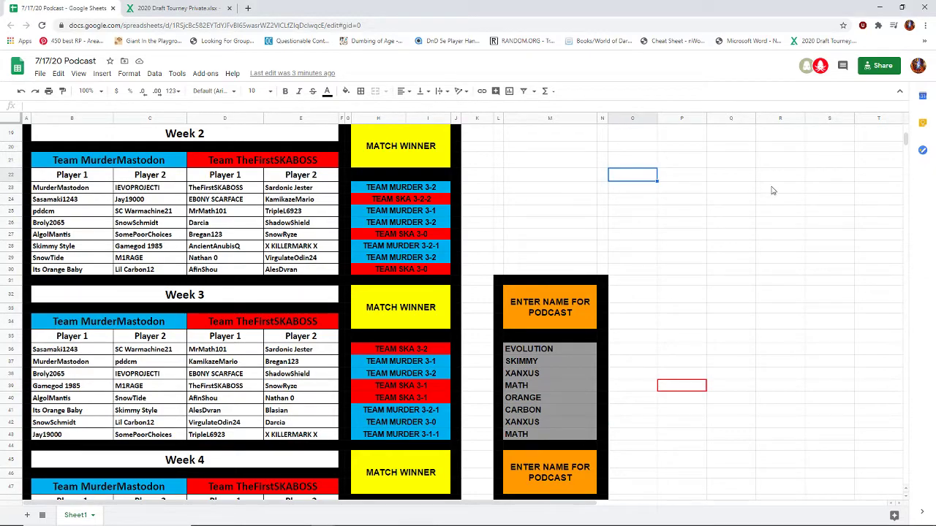
key("ctrl+v")
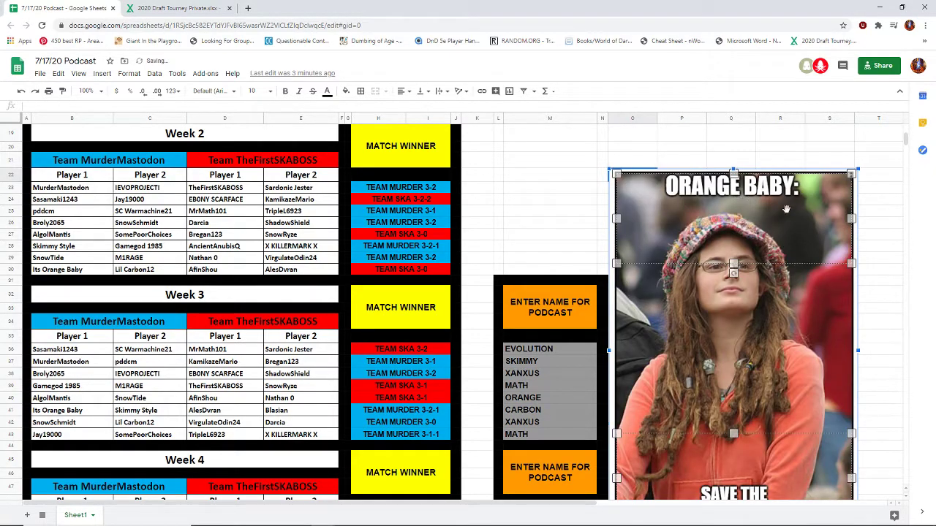
left_click_drag(823, 211, 833, 171)
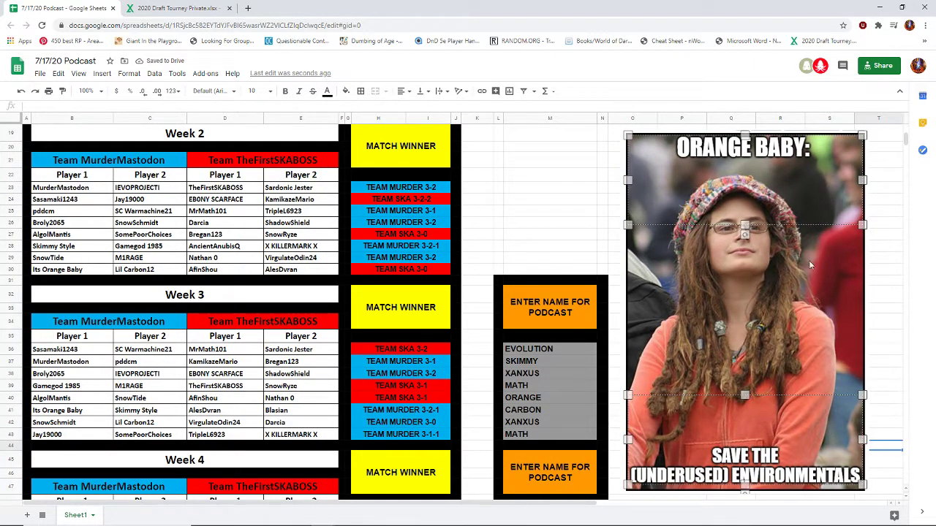
left_click(552, 212)
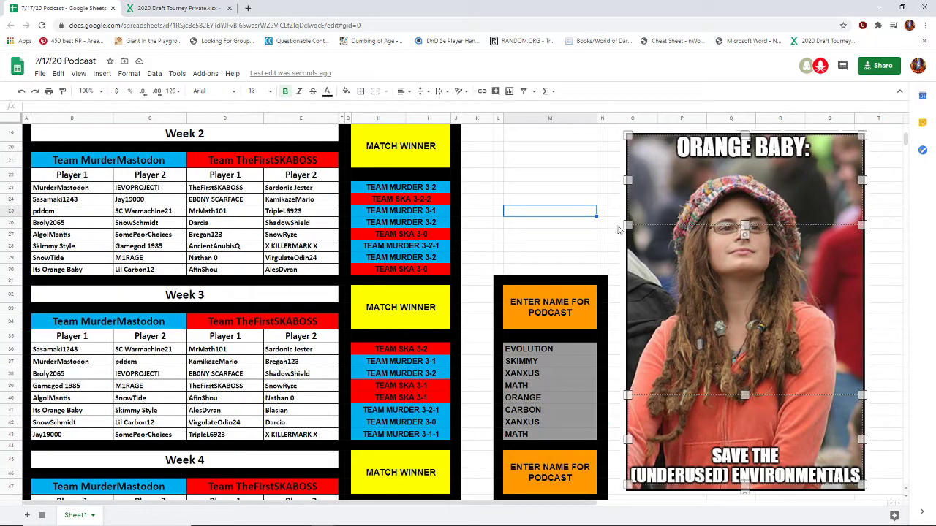
left_click(786, 433)
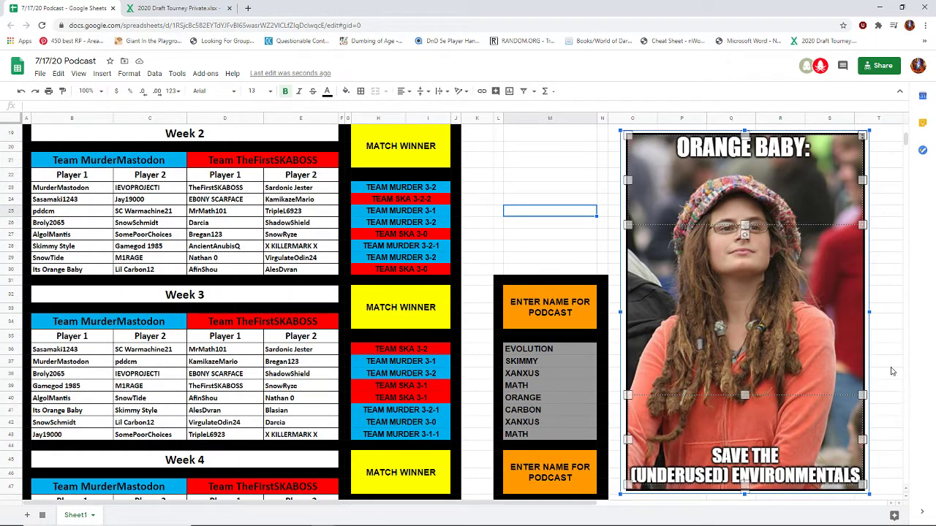
scroll(908, 251, "down", 1)
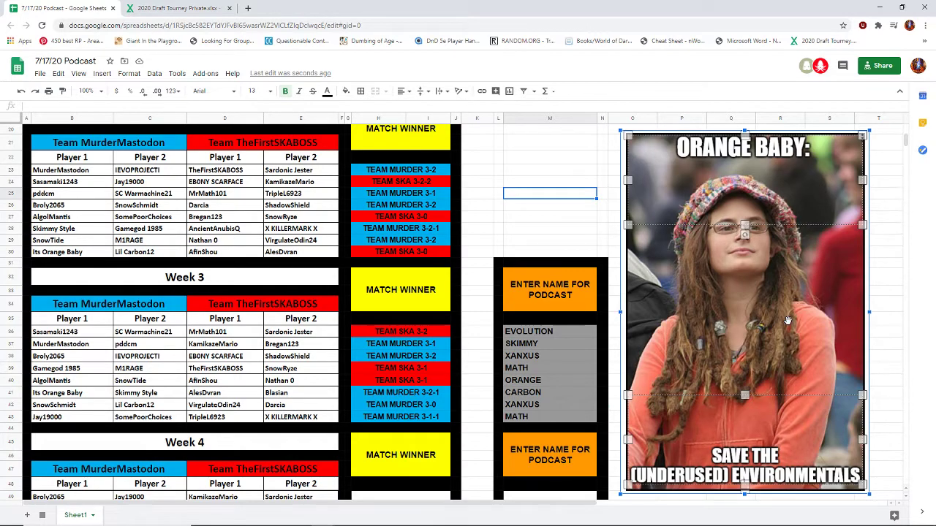
scroll(870, 268, "down", 1)
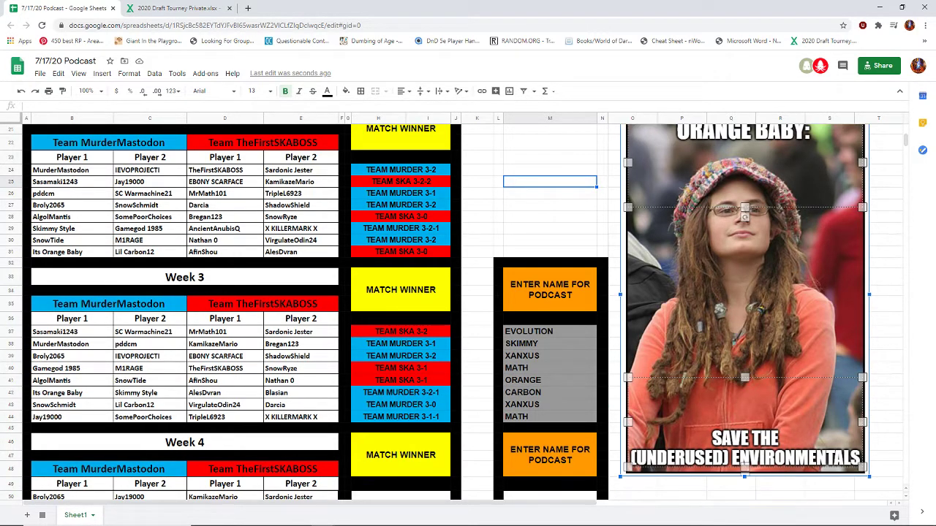
Undo the placement and insertion of the pasted meme image
key("ctrl+z")
key("ctrl+z")
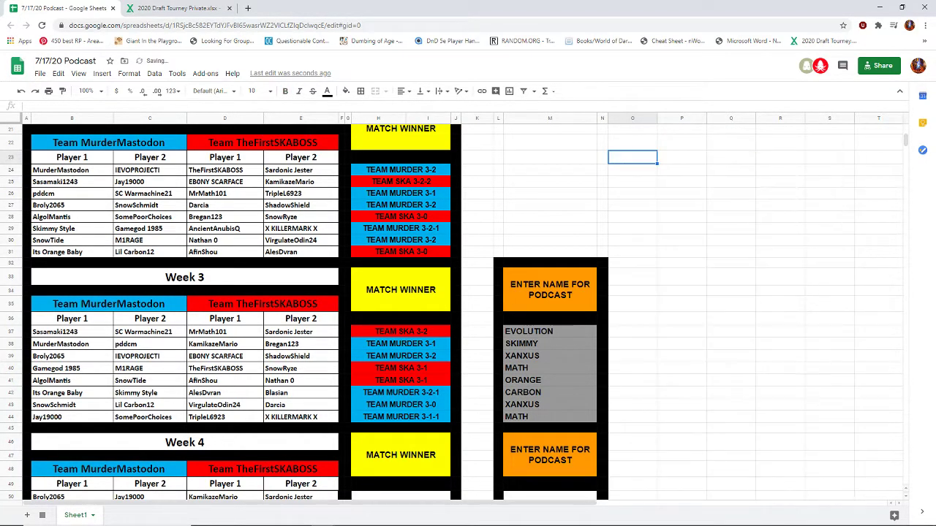
key("ctrl+z")
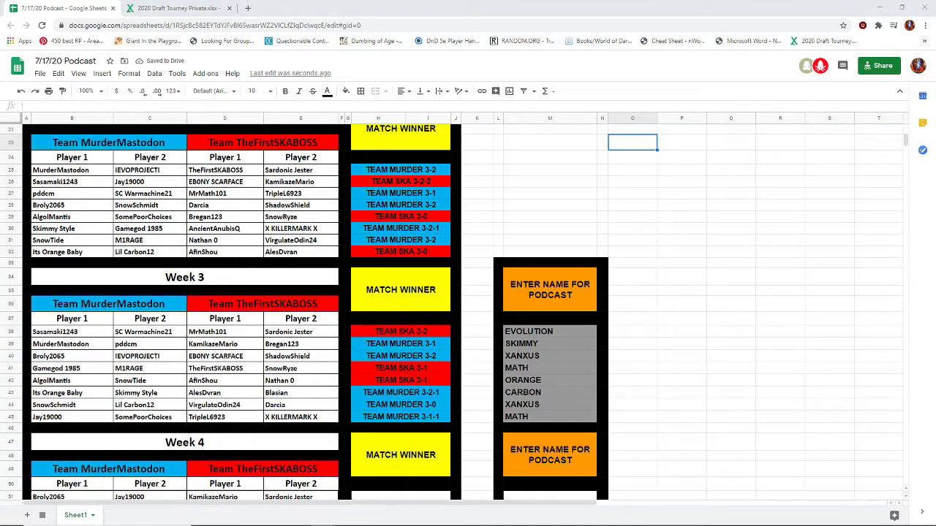
Capture the Orange Baby meme again, paste it at cell Q27 and move it closer to the podcast name column
key("super+shift+s")
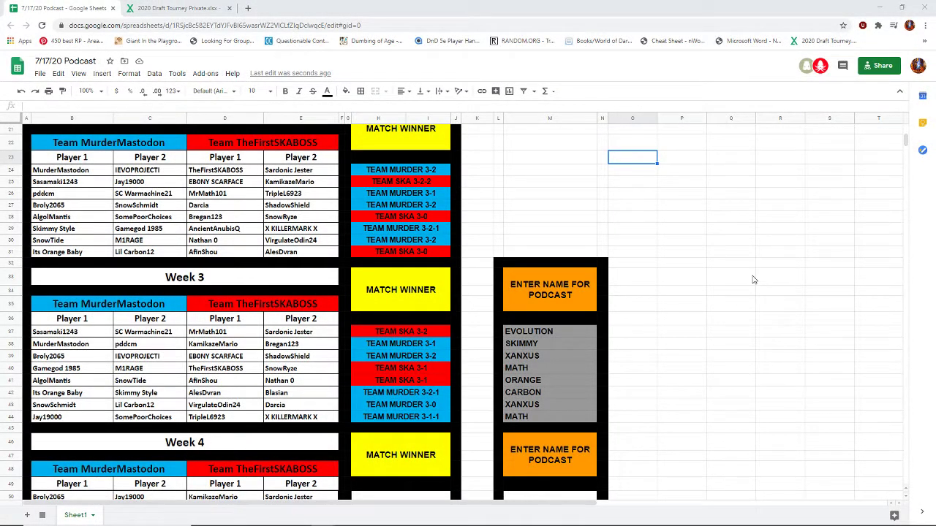
left_click(741, 207)
key("ctrl+v")
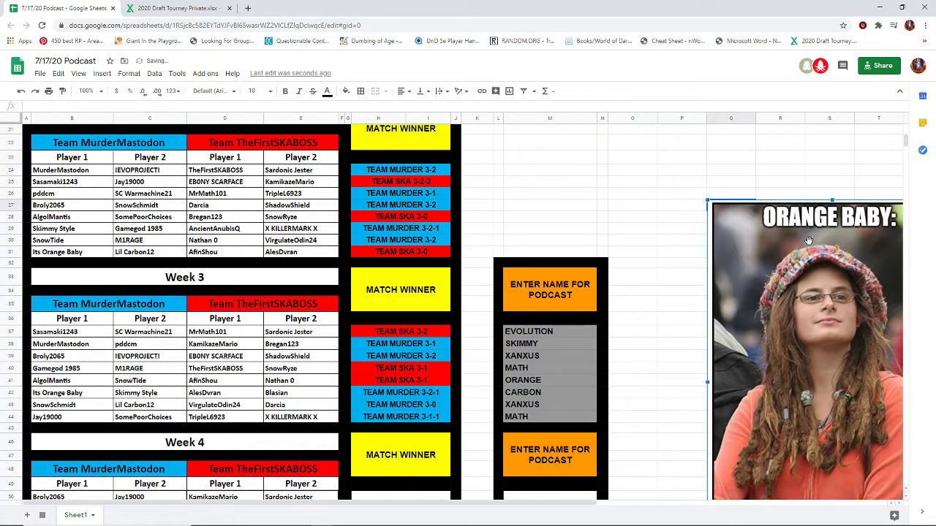
left_click_drag(766, 219, 745, 194)
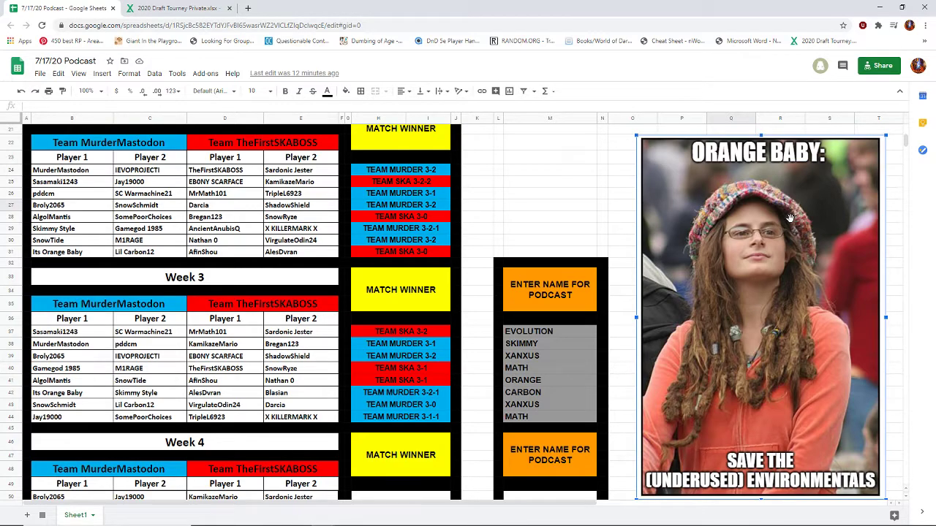
Remove the Orange Baby meme image from the sheet
scroll(811, 322, "down", 1)
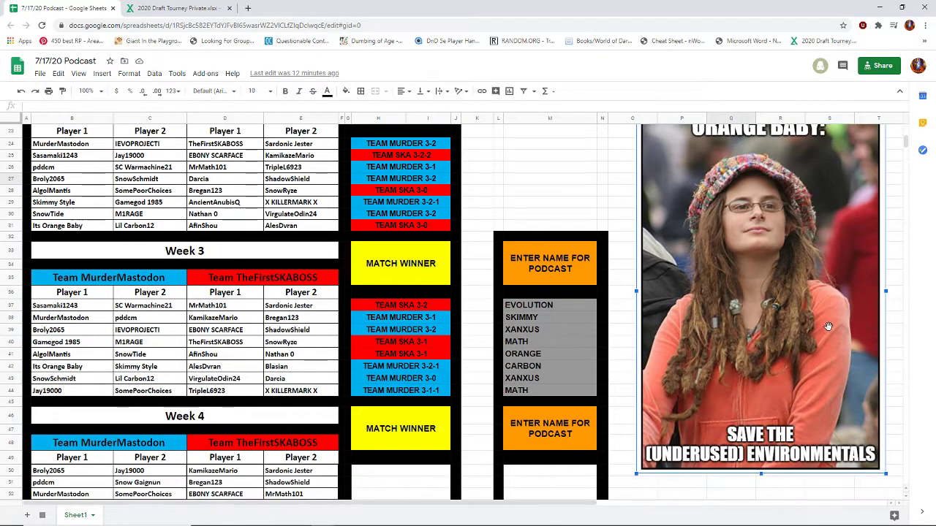
scroll(784, 238, "up", 2)
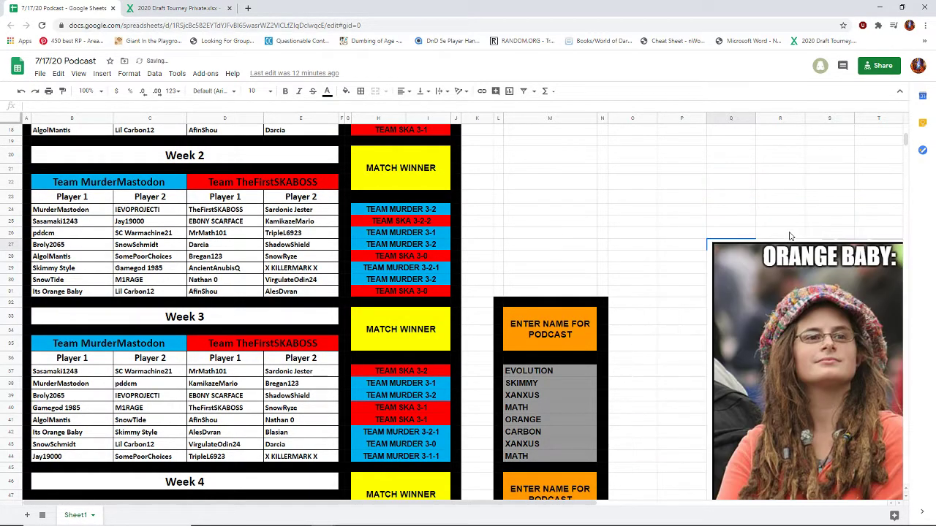
key("Delete")
left_click(822, 246)
Review the overall team scores, the weekly match-ups and winners, and the upcoming Week 4 pairings
scroll(822, 245, "down", 1)
scroll(822, 246, "down", 4)
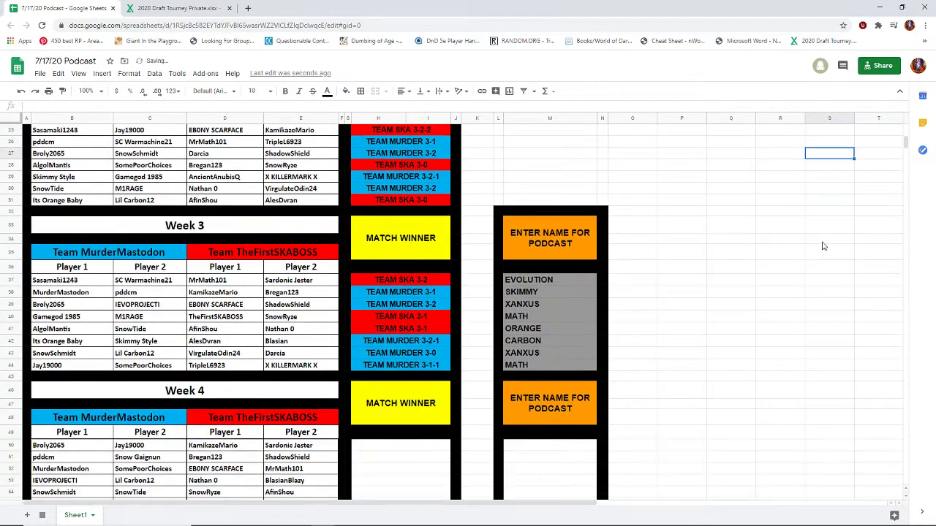
scroll(822, 246, "up", 4)
scroll(822, 246, "down", 3)
scroll(822, 246, "up", 3)
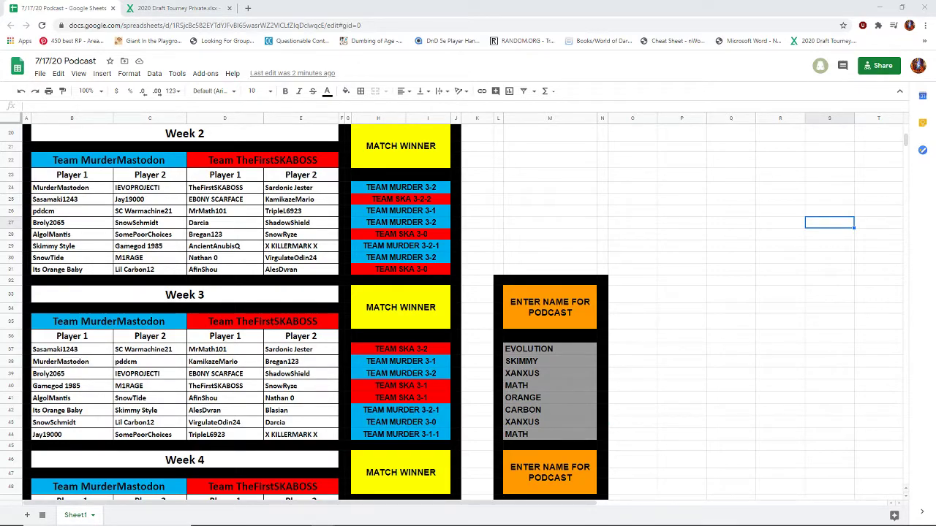
scroll(706, 241, "down", 3)
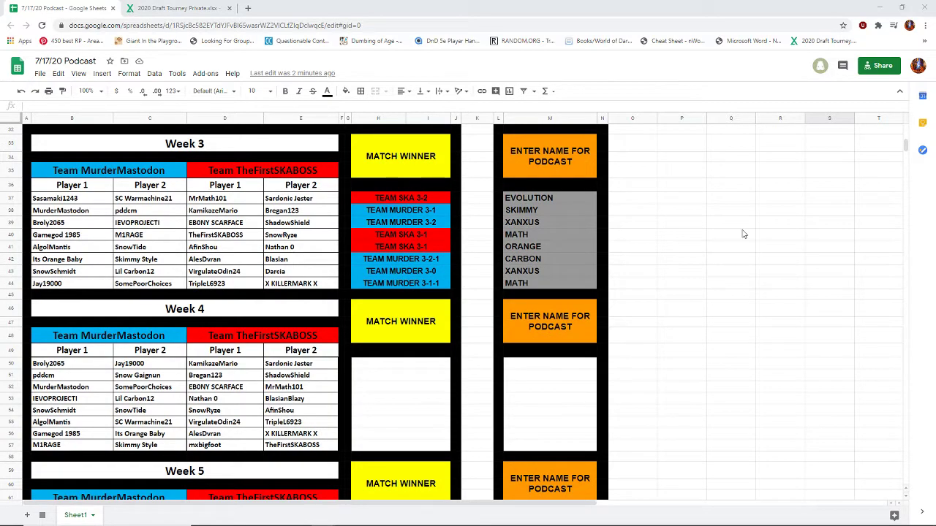
scroll(742, 233, "down", 2)
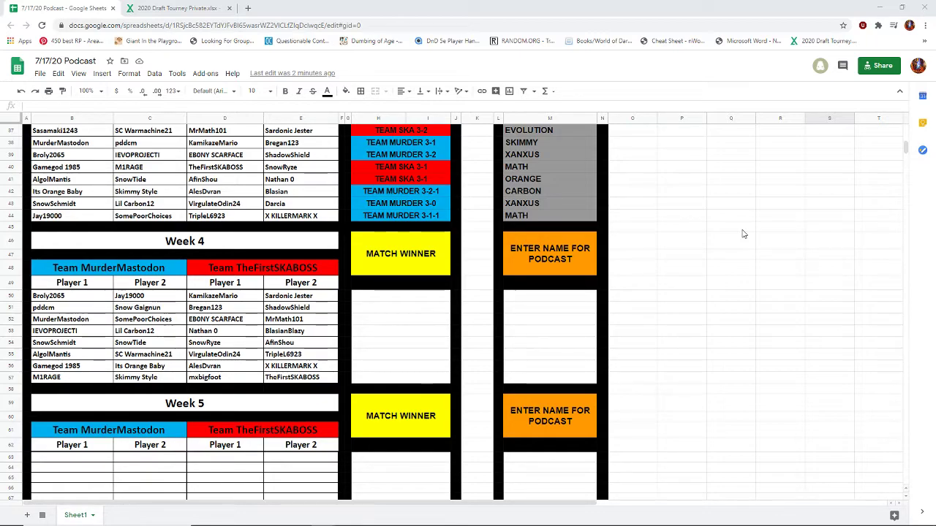
scroll(743, 234, "up", 3)
scroll(742, 234, "up", 5)
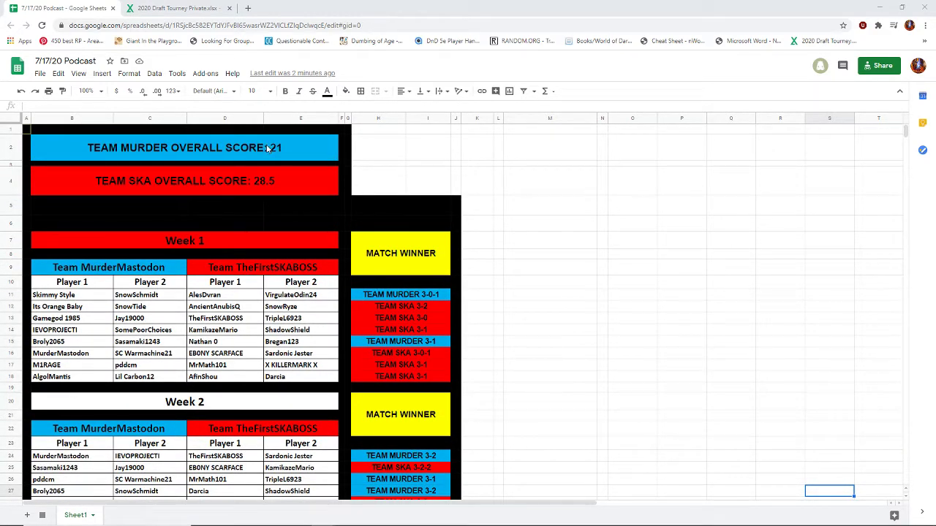
scroll(614, 321, "down", 3)
scroll(614, 322, "down", 3)
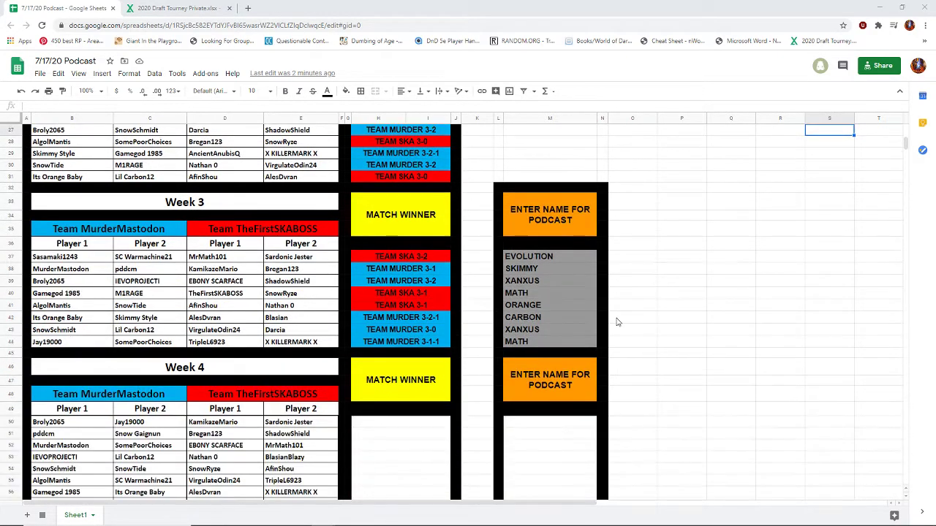
scroll(616, 322, "up", 6)
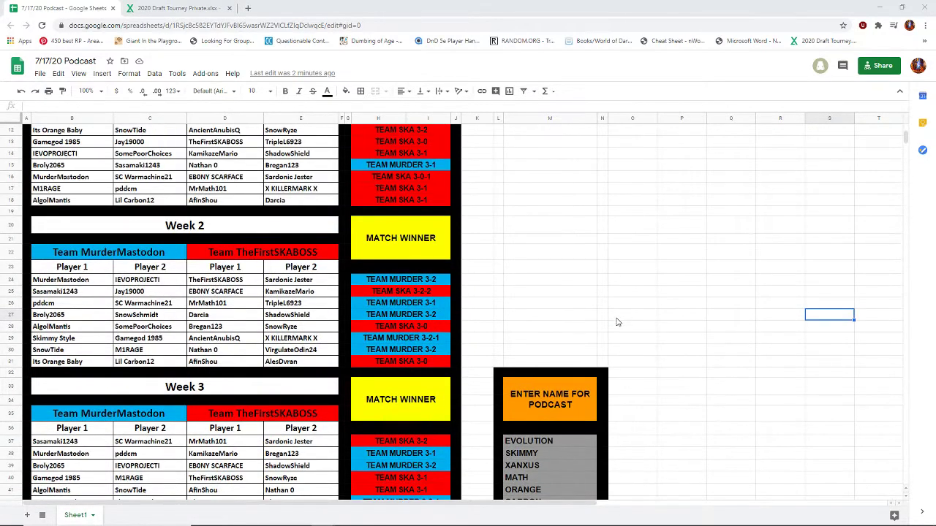
scroll(508, 283, "down", 2)
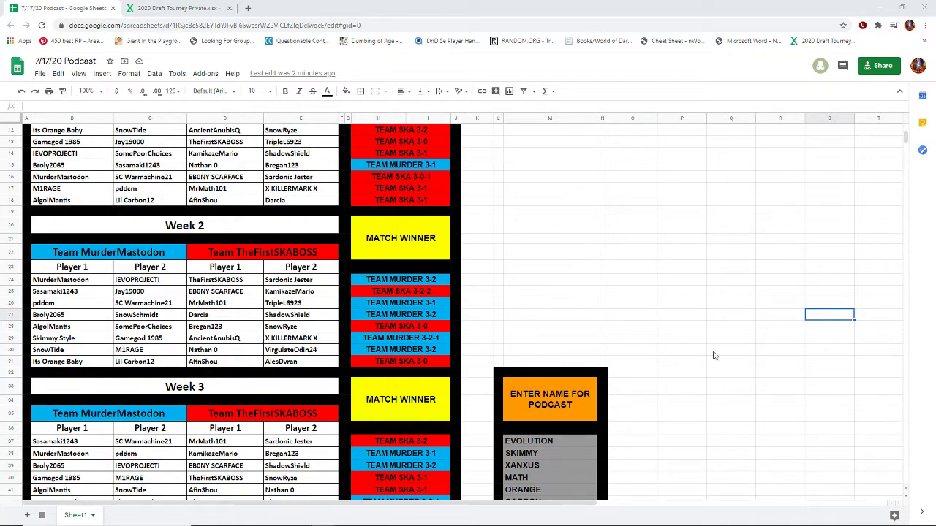
scroll(688, 372, "down", 3)
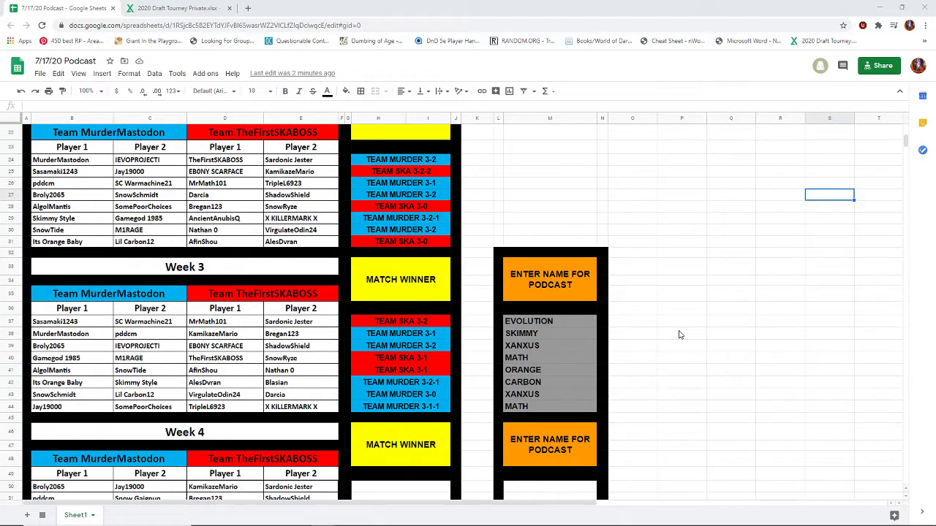
scroll(679, 334, "down", 3)
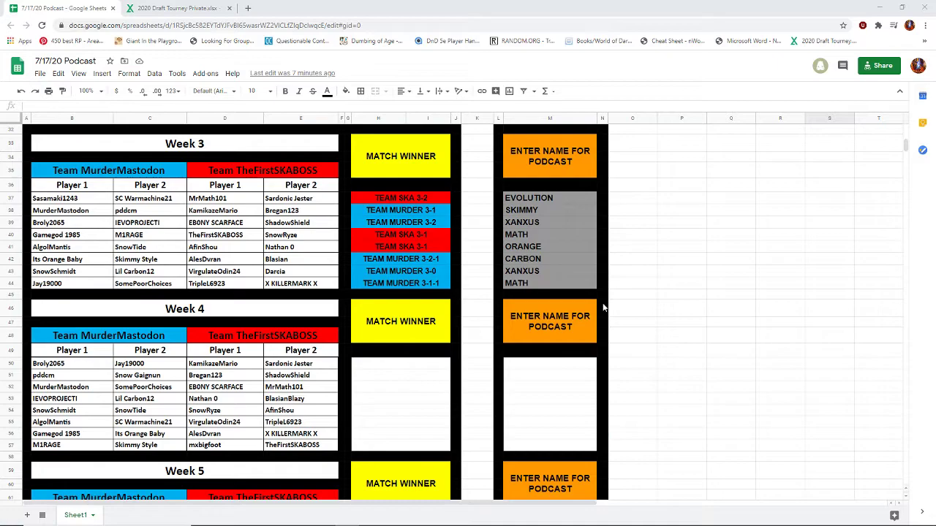
Enter an x in cell O50, beside the first Week 4 match
left_click(629, 354)
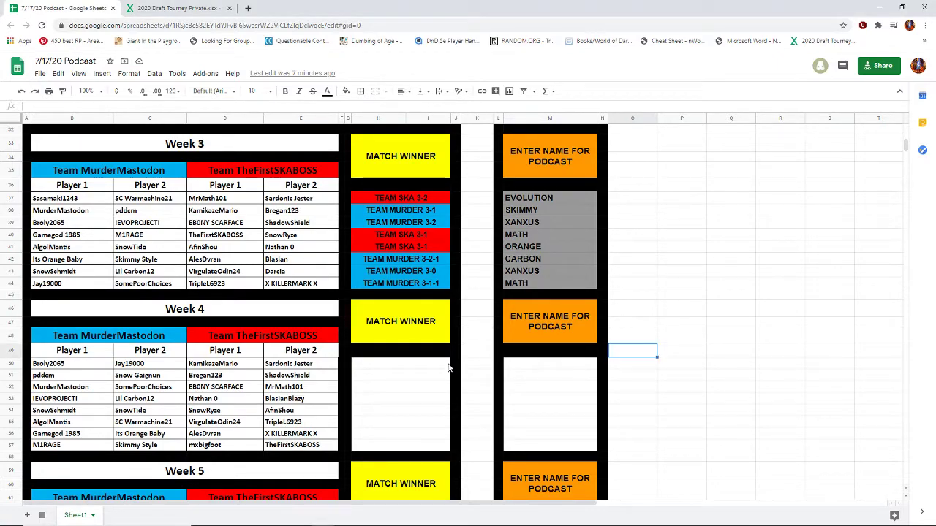
left_click(620, 367)
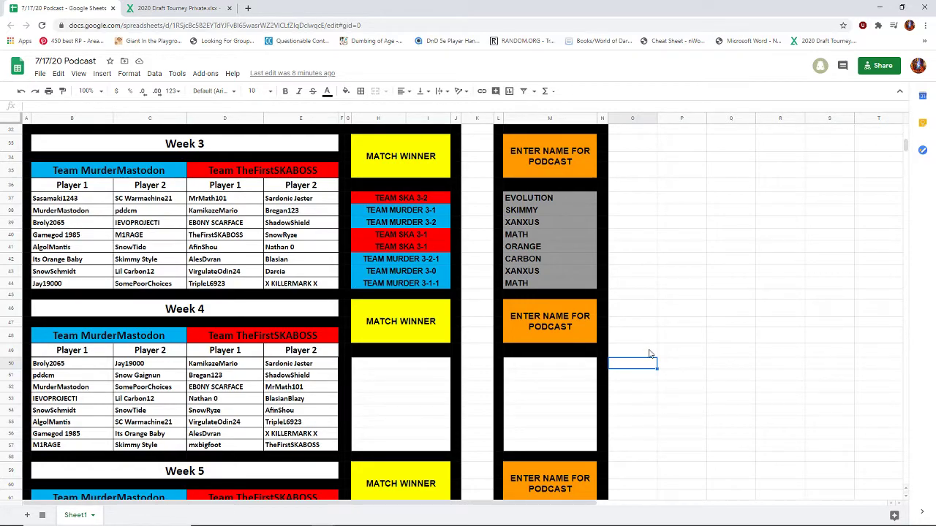
type("x")
Add the prediction legend "X= Murder -- O=Ska" in cell O49, above the first Week 4 match
left_click(625, 349)
type("x")
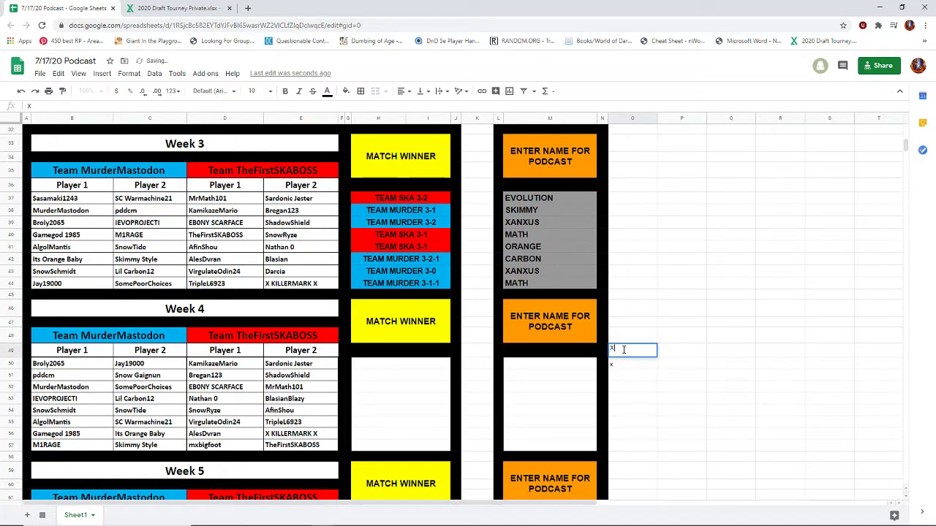
type("= Murder")
type(" - O")
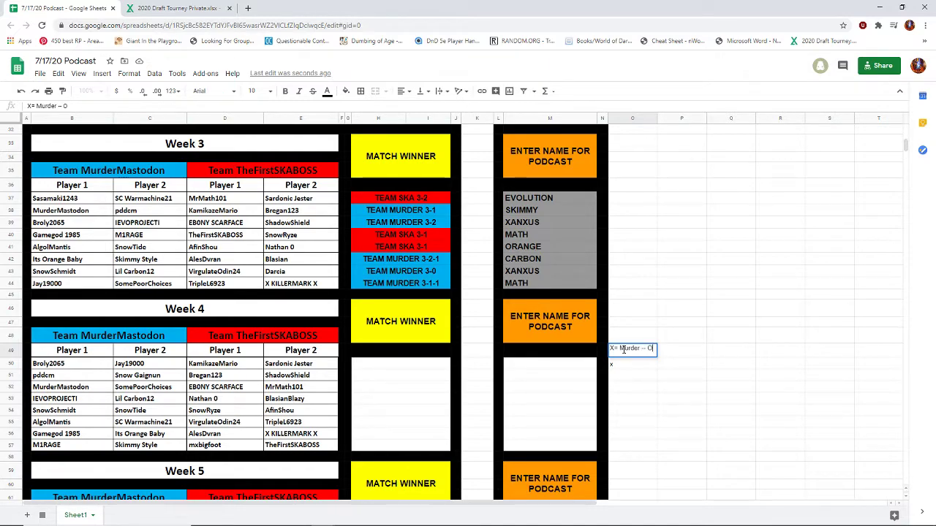
type("+")
key("BackSpace")
key("BackSpace")
type("=Ska")
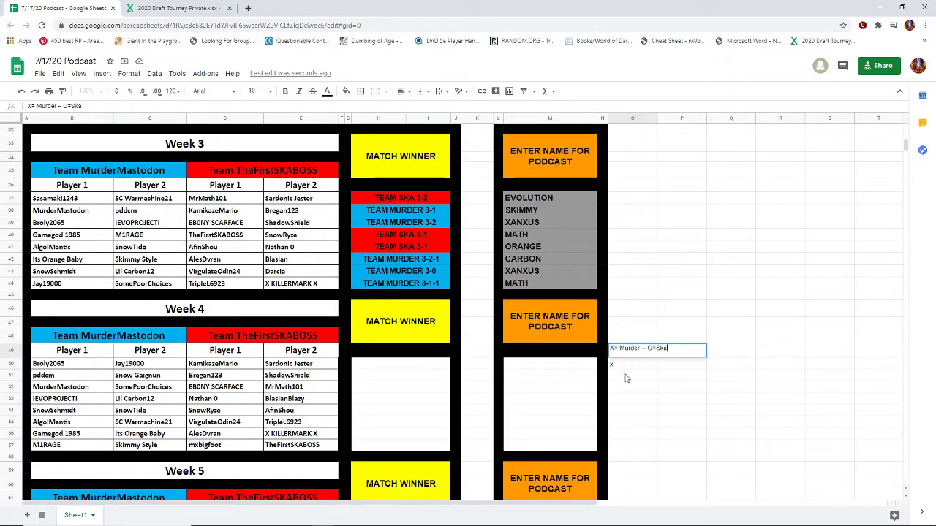
Extend the prediction tally in cell O50, beside the first Week 4 match, to xxxxxx
left_click(625, 365)
double_click(635, 368)
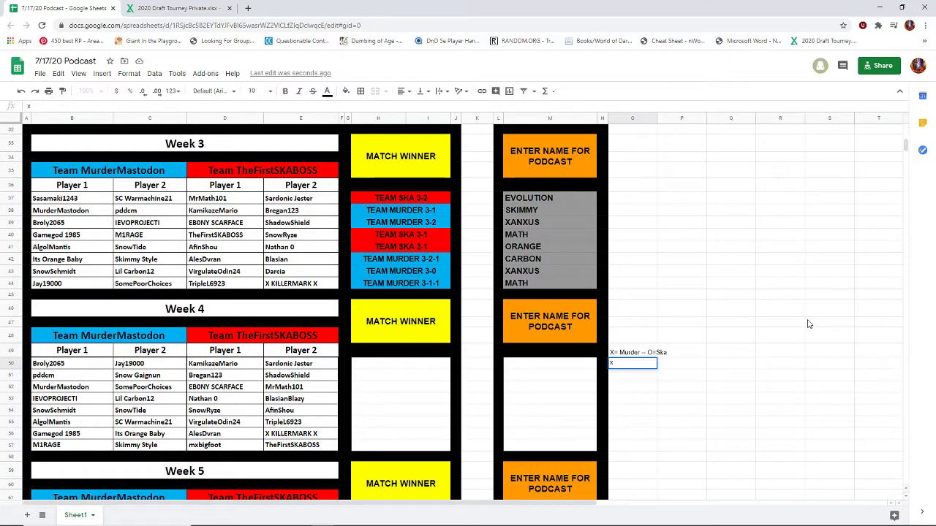
type("x")
type("xx")
type("xx")
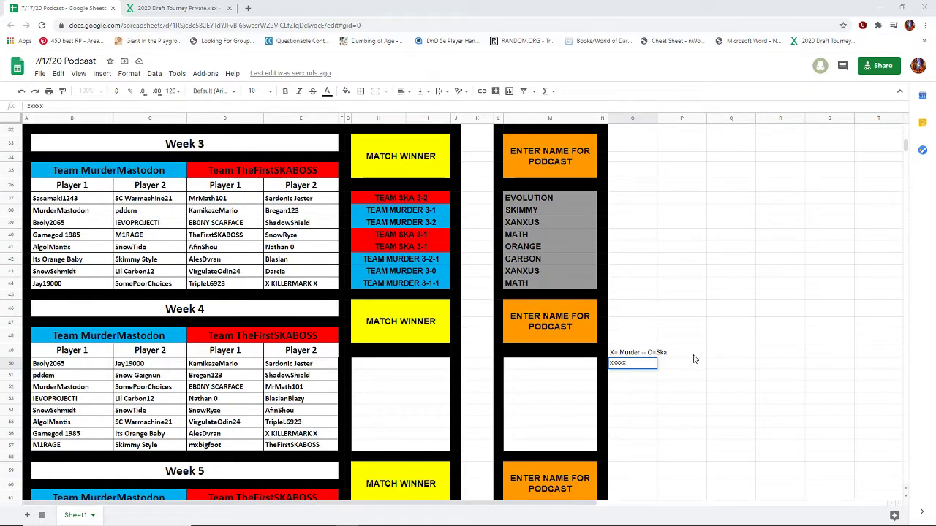
double_click(644, 363)
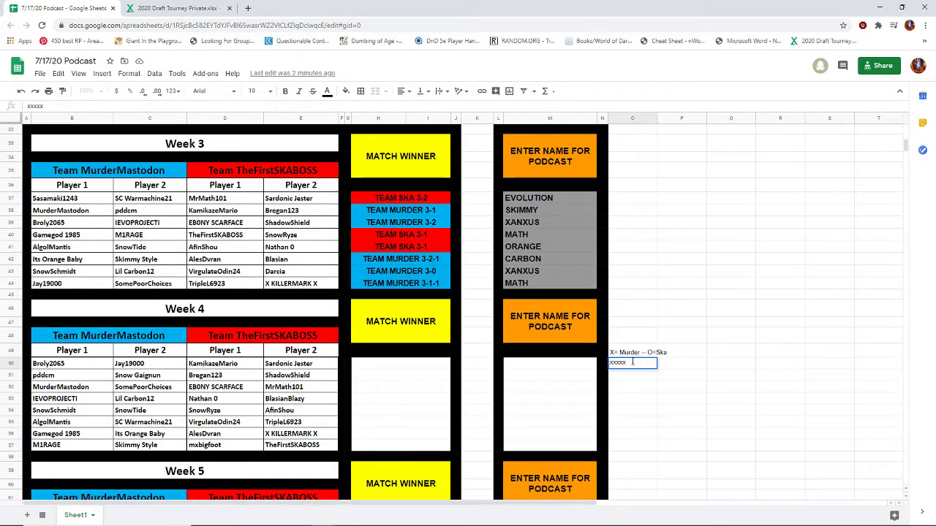
type("x")
Enter the prediction tally xxxxxx in cell O51, beside the second Week 4 match
left_click(633, 379)
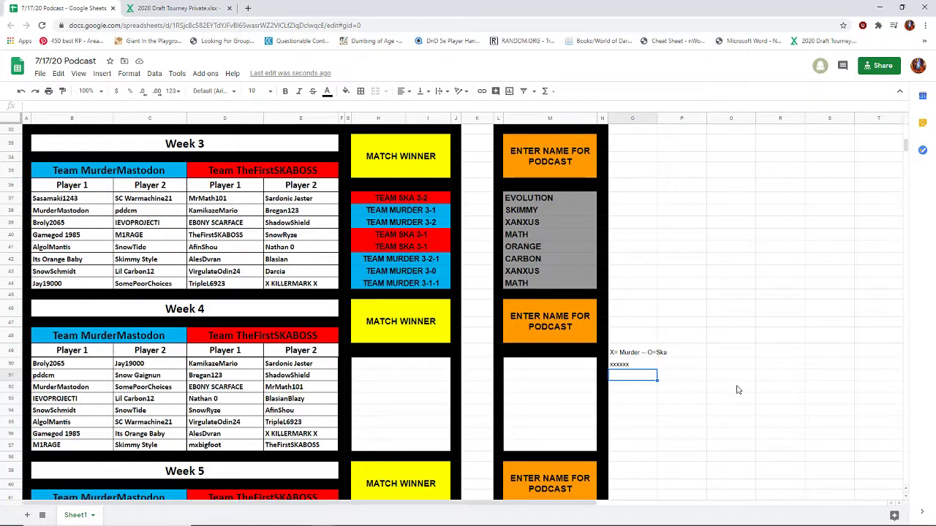
type("x")
type("xxxx")
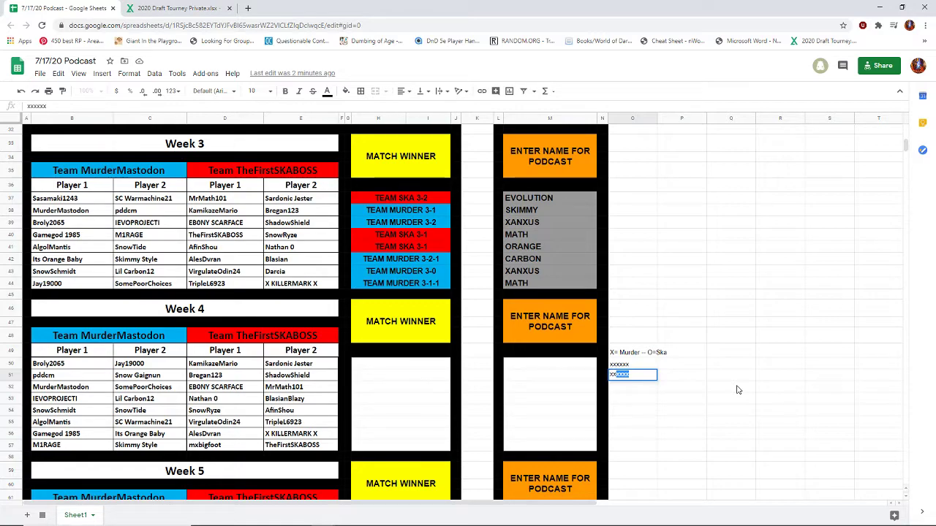
type("x")
key("shift+Right")
key("shift+Right")
Extend the prediction tallies of the first two Week 4 matches, in cells O50 and O51, to xxxxxxx each
left_click(647, 364)
type("xxxx")
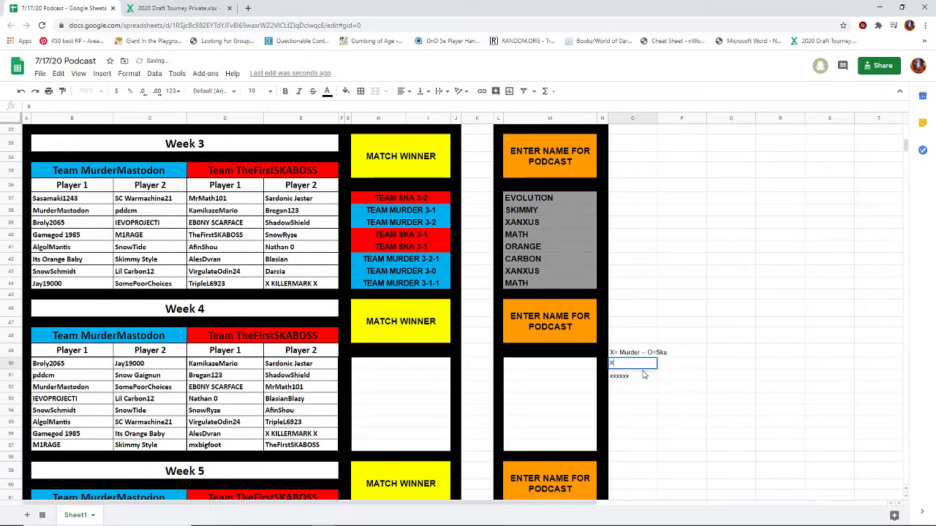
type("xxx")
left_click(641, 379)
double_click(640, 380)
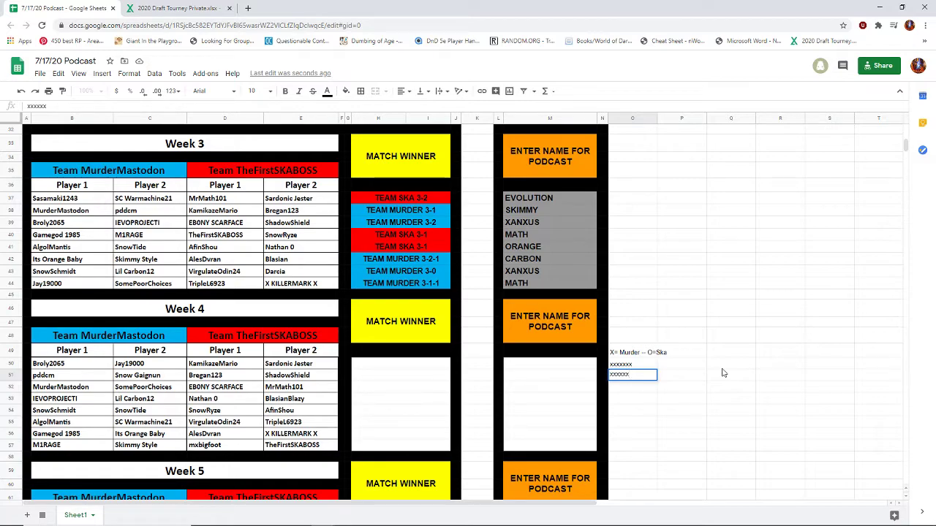
type("x")
key("Return")
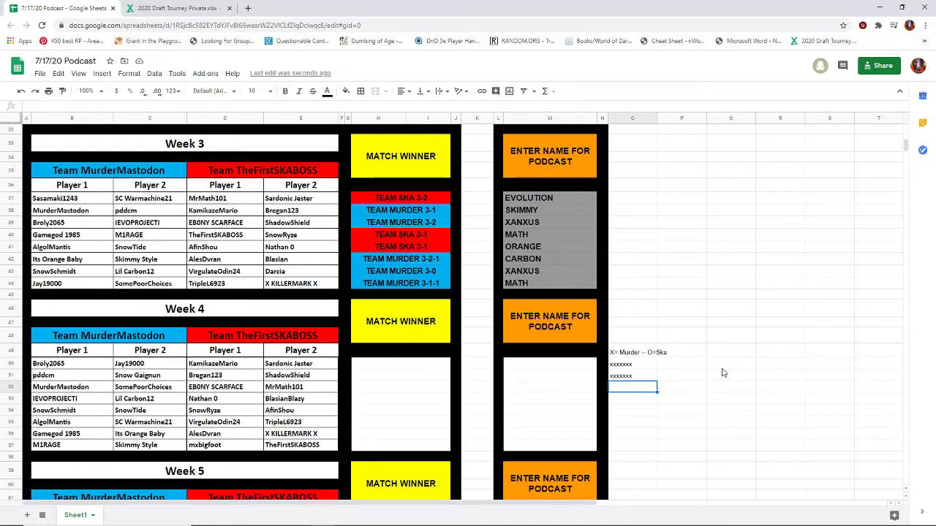
Enter the prediction tally oooooo in cell O52, beside the third Week 4 match
type("o")
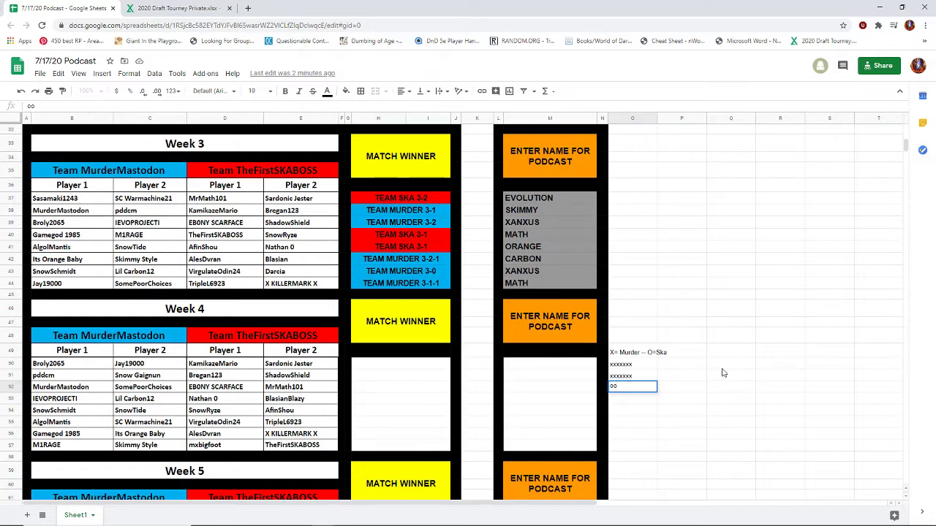
type("o")
type("o")
type("o")
type("o")
key("Return")
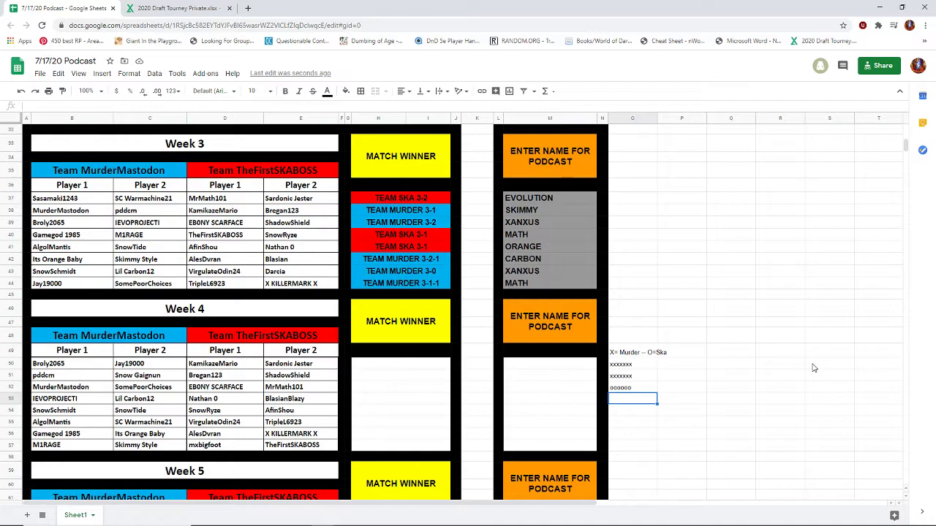
Enter the prediction tally xxxxxxx in cell O53, beside the fourth Week 4 match
type("x")
type("x")
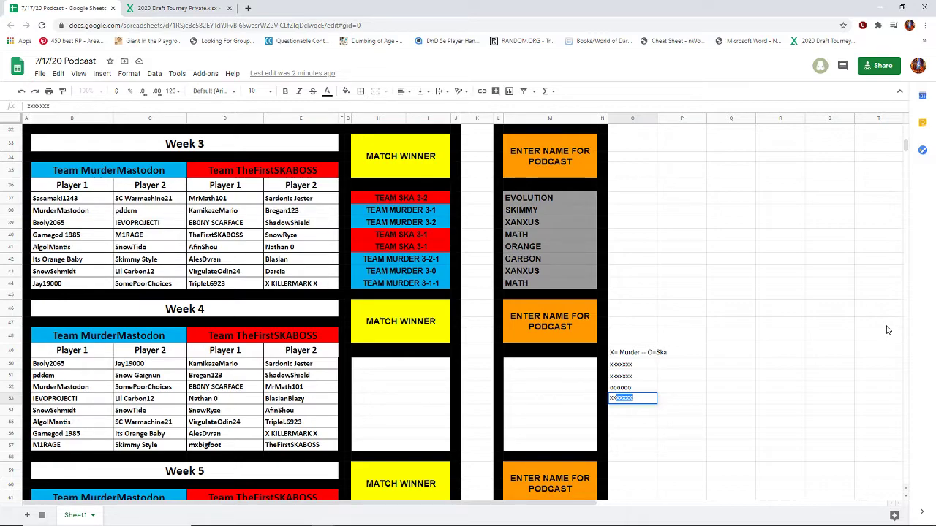
type("o")
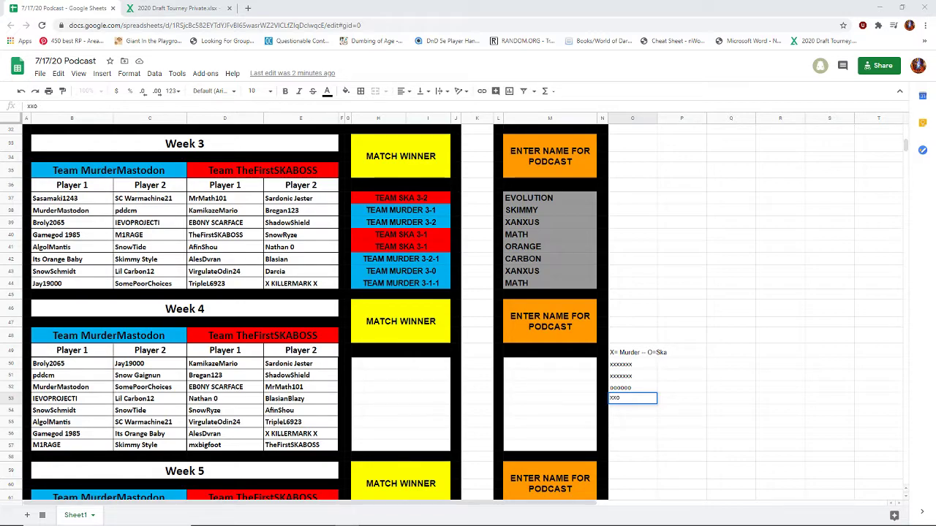
double_click(633, 399)
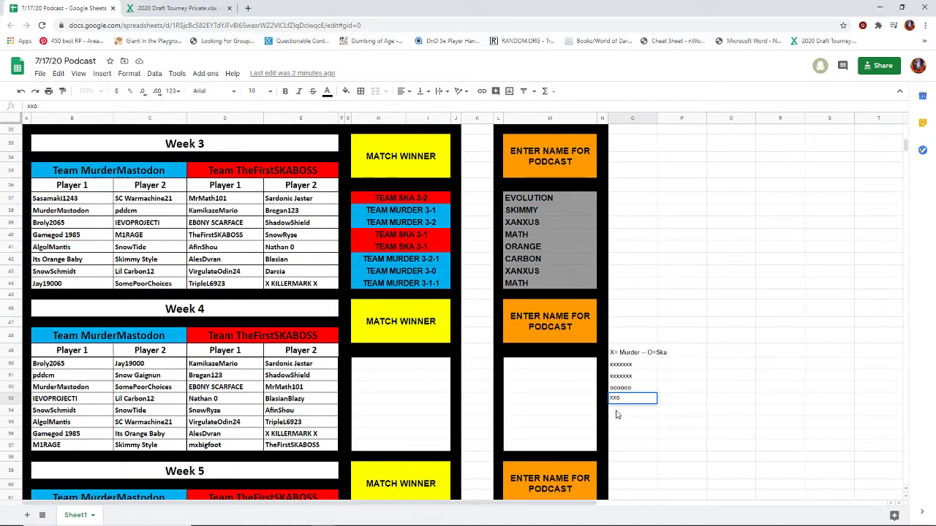
type("x")
left_click_drag(622, 397, 671, 400)
key("BackSpace")
key("BackSpace")
type("xx")
type("x")
key("Return")
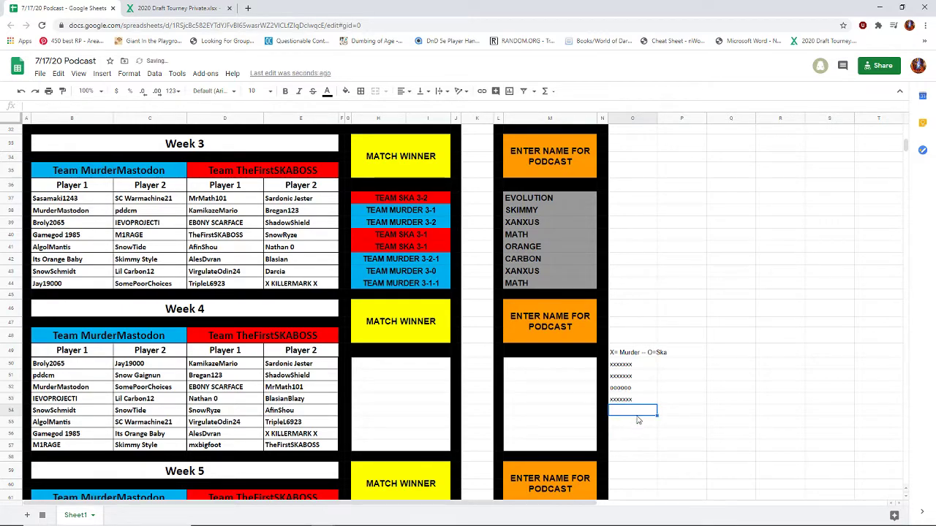
Shorten the fourth Week 4 match's prediction tally in cell O53 to xxxxxx
left_click(637, 398)
double_click(639, 398)
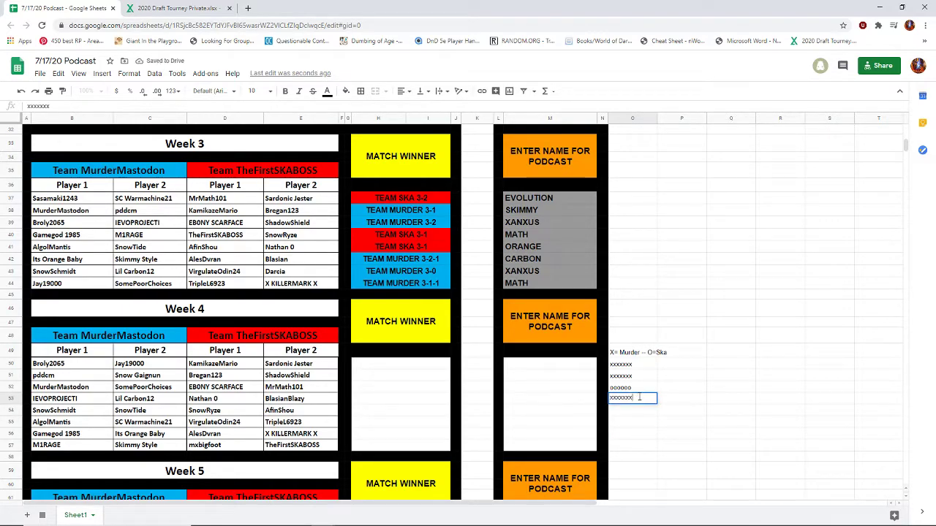
key("BackSpace")
left_click(628, 422)
Enter the prediction tally xxxoxxox in cell O54, beside the fifth Week 4 match
left_click(631, 414)
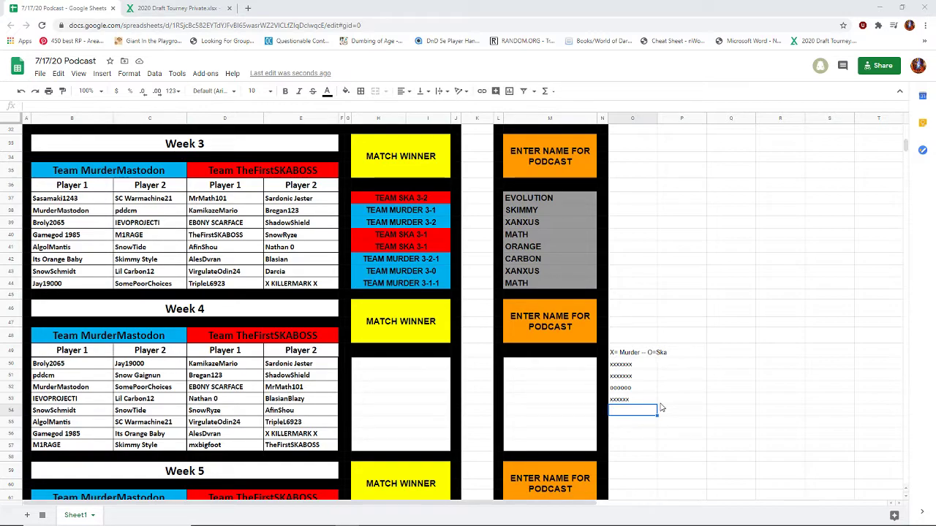
type("xx")
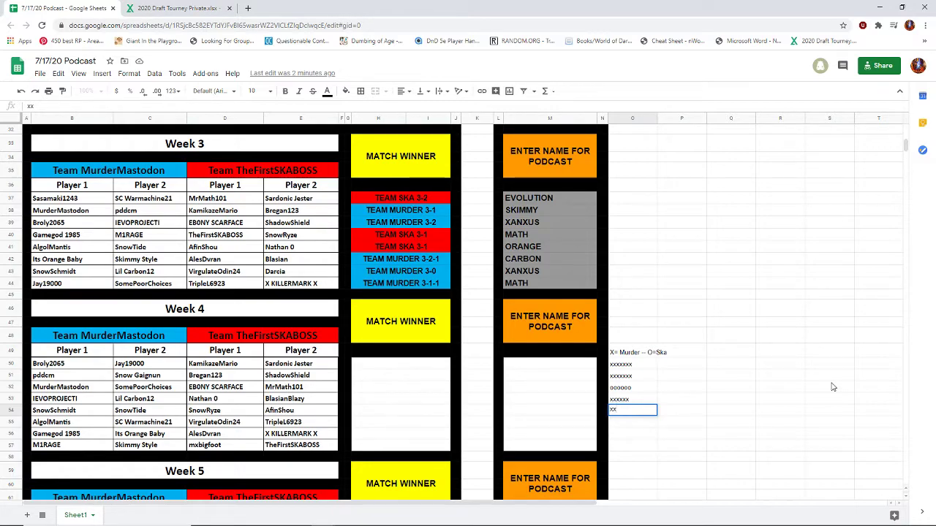
type("x")
type("o")
type("xo")
type("x")
type("ox")
key("Return")
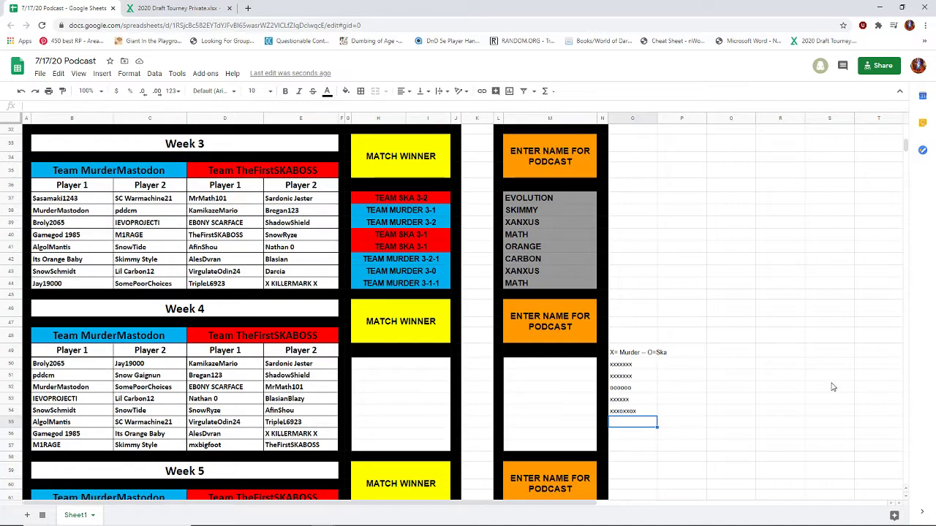
Enter the prediction tally oxoxxoxo in cell O55, beside the sixth Week 4 match
type("oooooo")
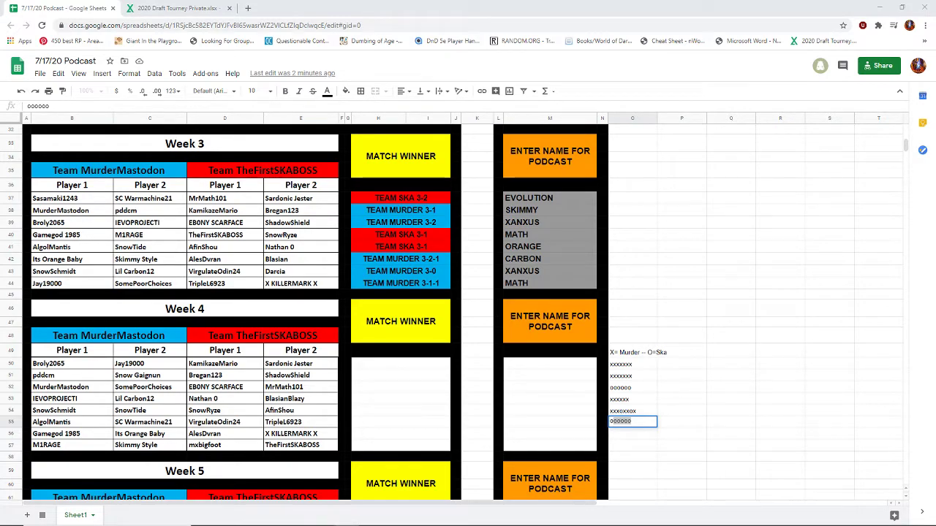
double_click(638, 421)
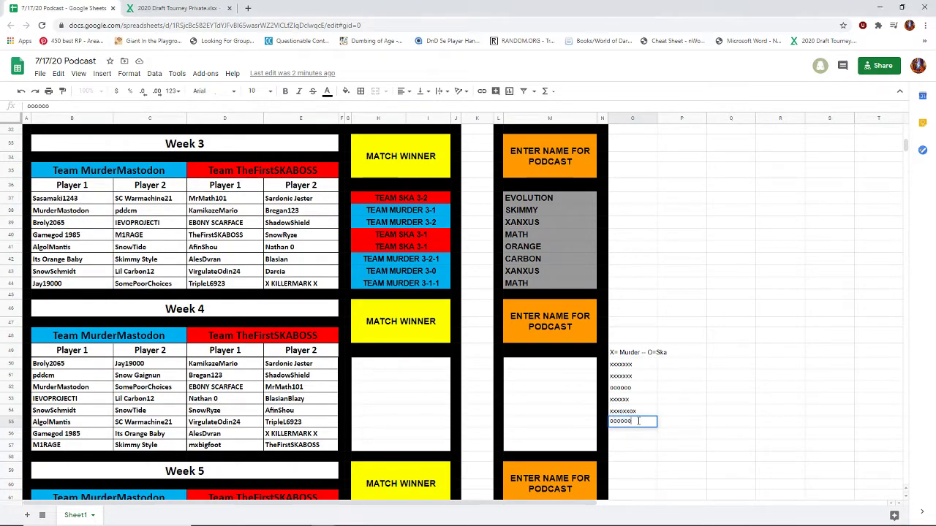
key("BackSpace")
key("BackSpace")
key("BackSpace")
key("BackSpace")
key("BackSpace")
type("o")
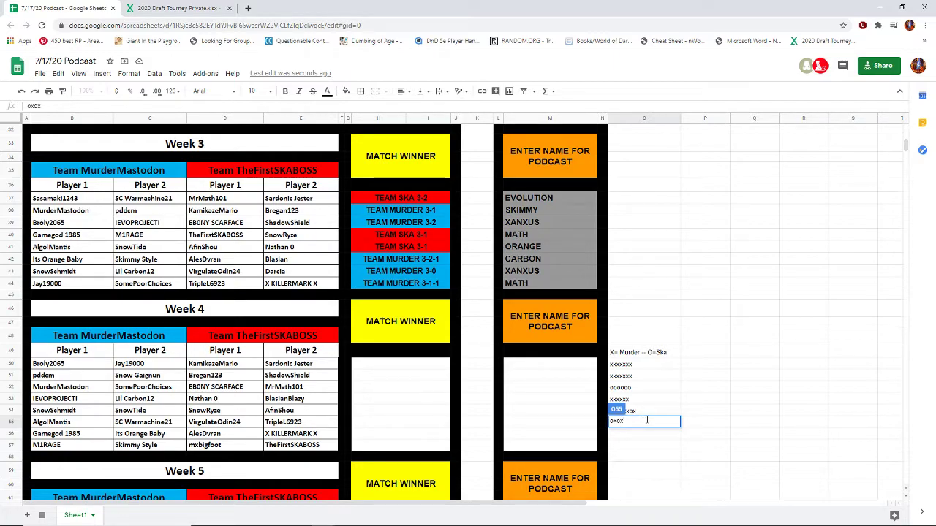
type("x")
type("o")
type("x")
type("o")
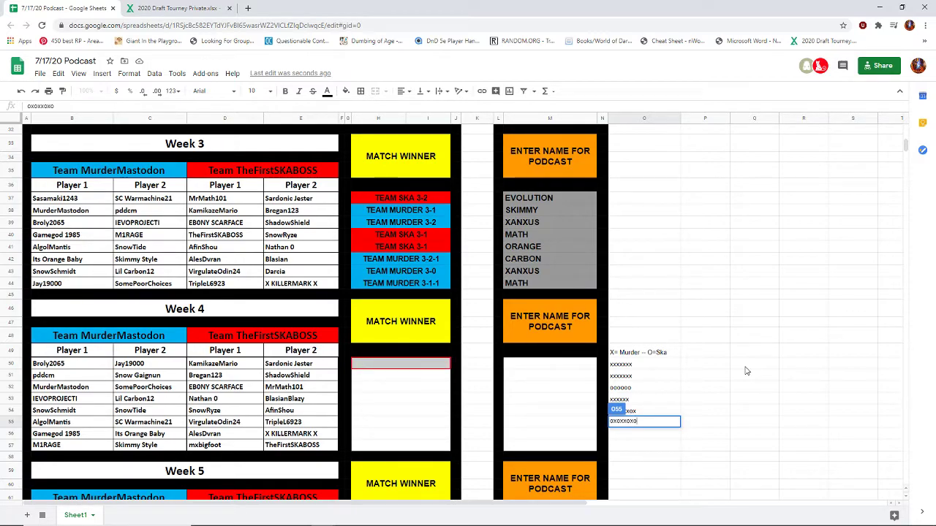
key("Return")
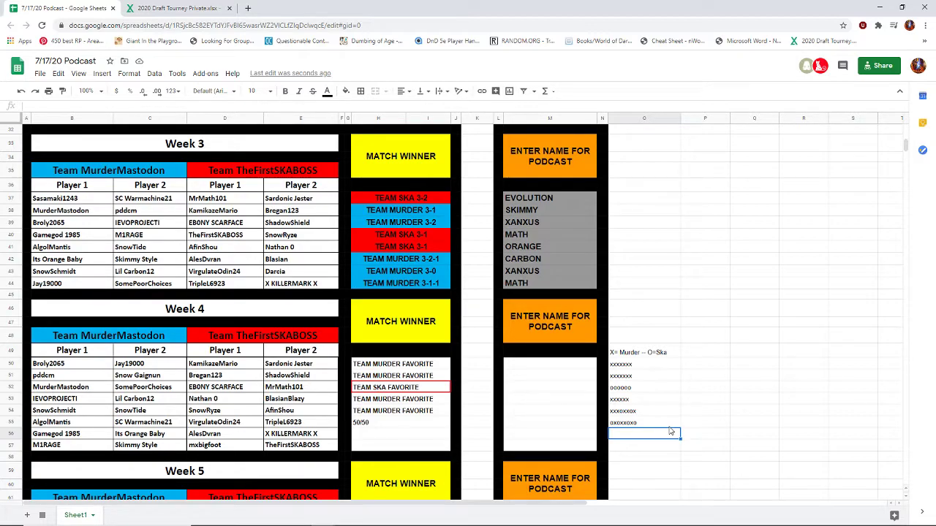
Enter the prediction tally ooxoxoo in cell O56, beside the seventh Week 4 match
type("o")
type("o")
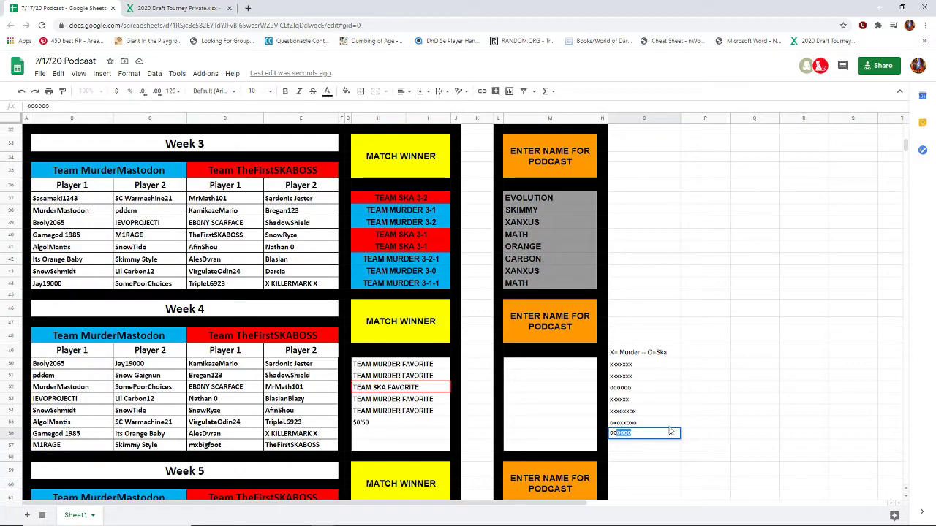
type("xo")
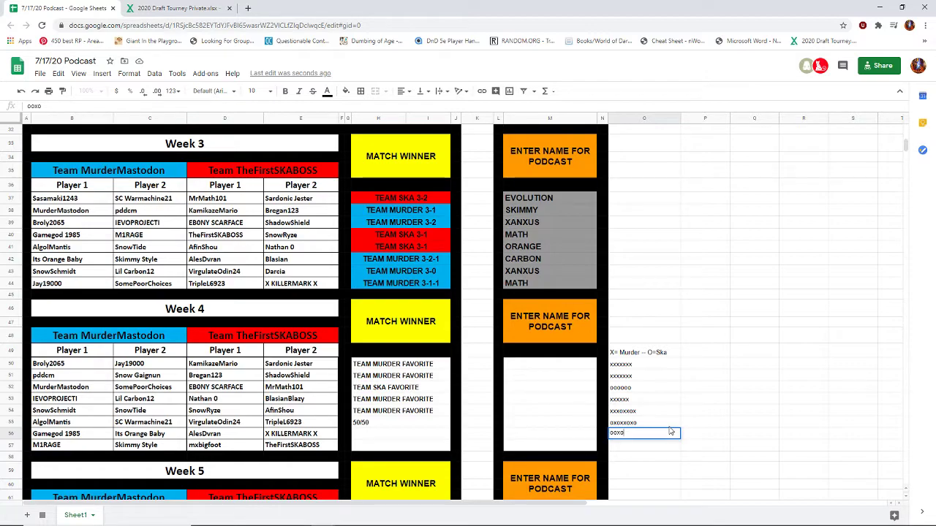
type("x")
type("oo")
key("Return")
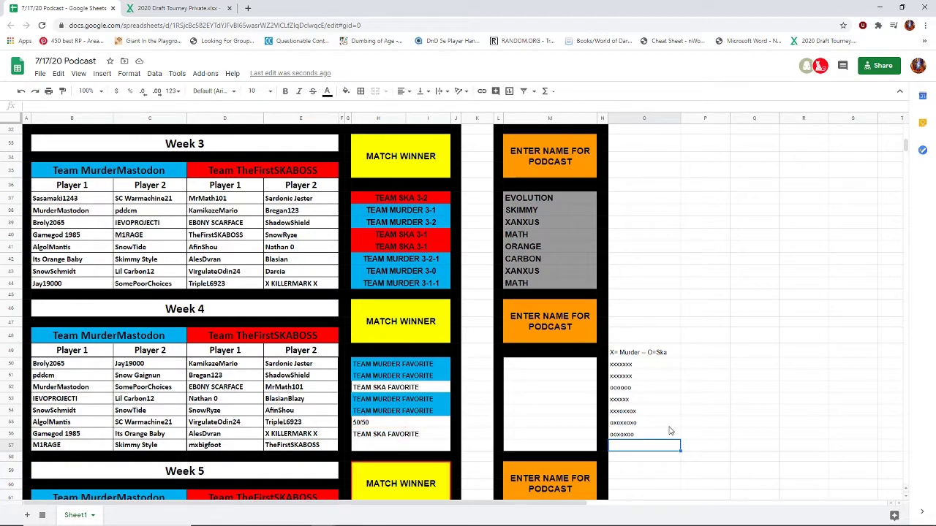
Enter the prediction tally xxoxoxo in cell O57, beside the last Week 4 match
type("x")
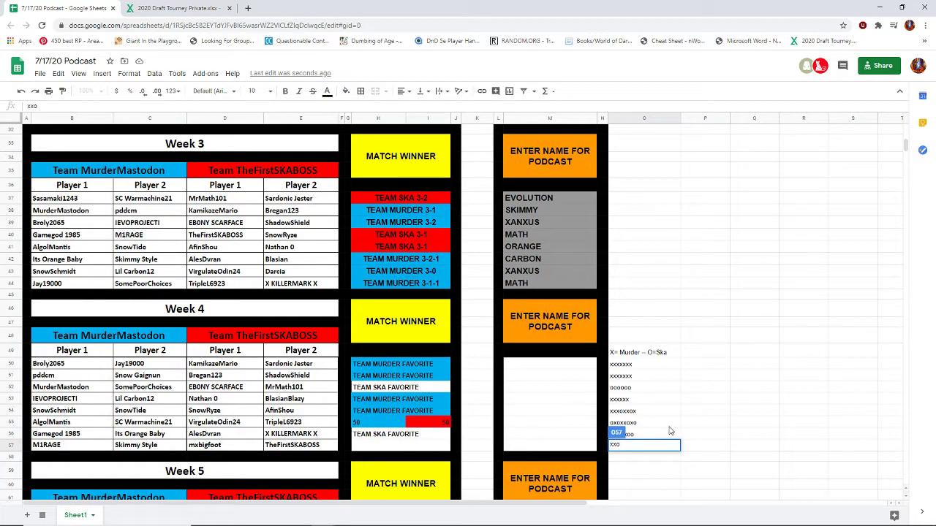
type("x")
type("o")
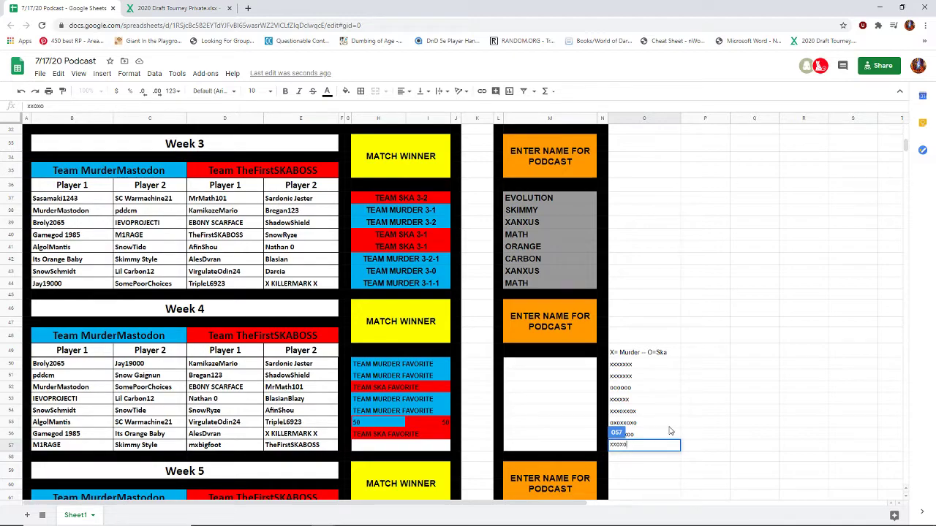
type("x")
type("o")
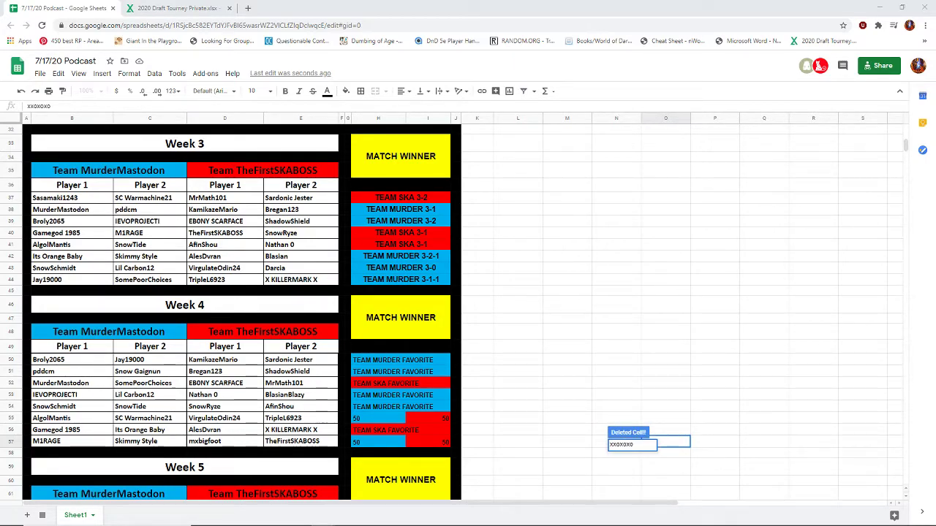
Paste a screen snip of the crowned cartoon king beside the match tables and caption it "Afin the King of Phantom Dust" in cell O57
key("super+shift+s")
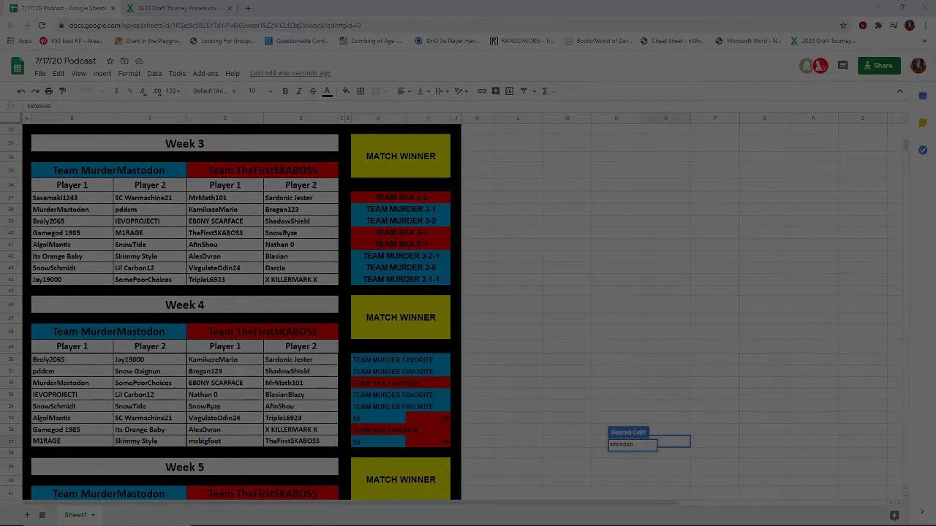
key("Escape")
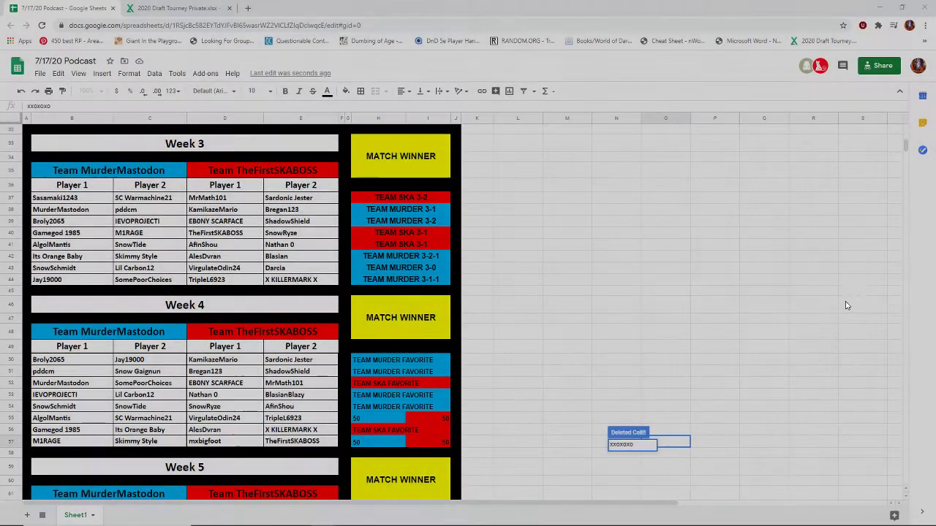
left_click(666, 210)
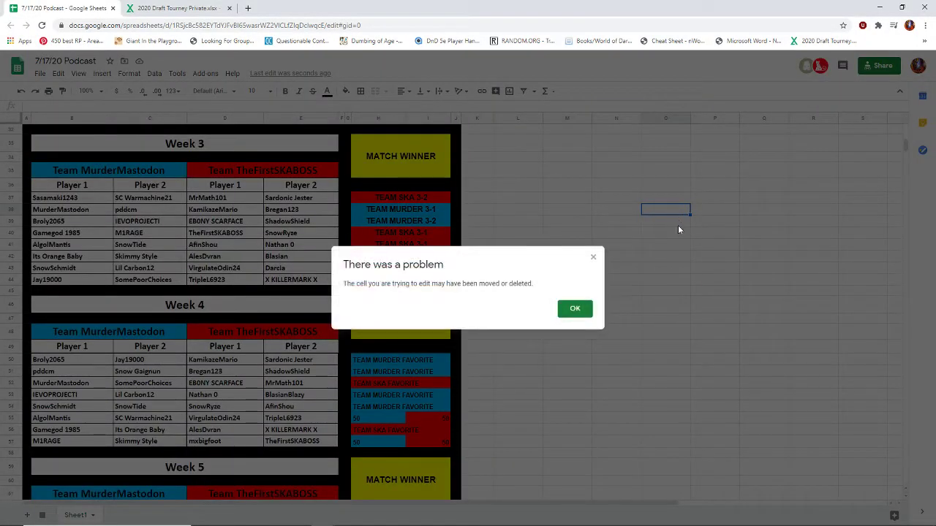
left_click(575, 310)
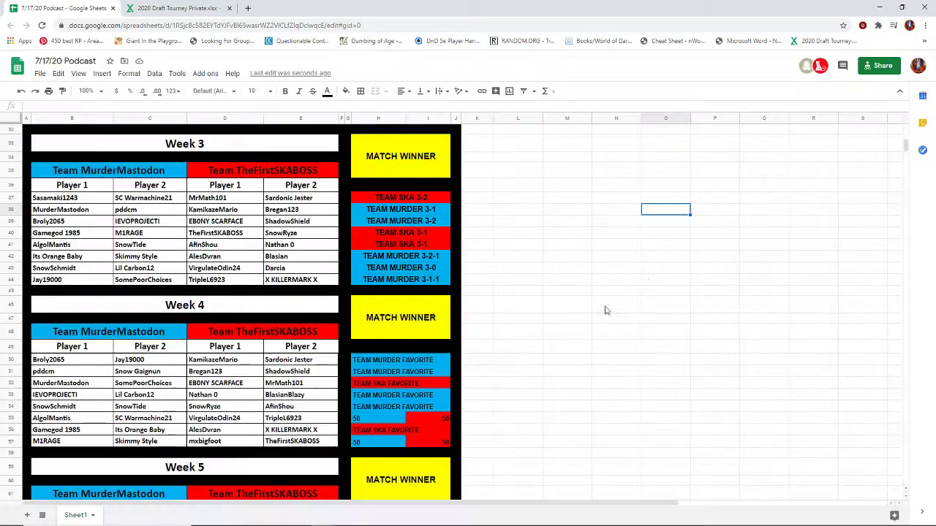
key("ctrl+v")
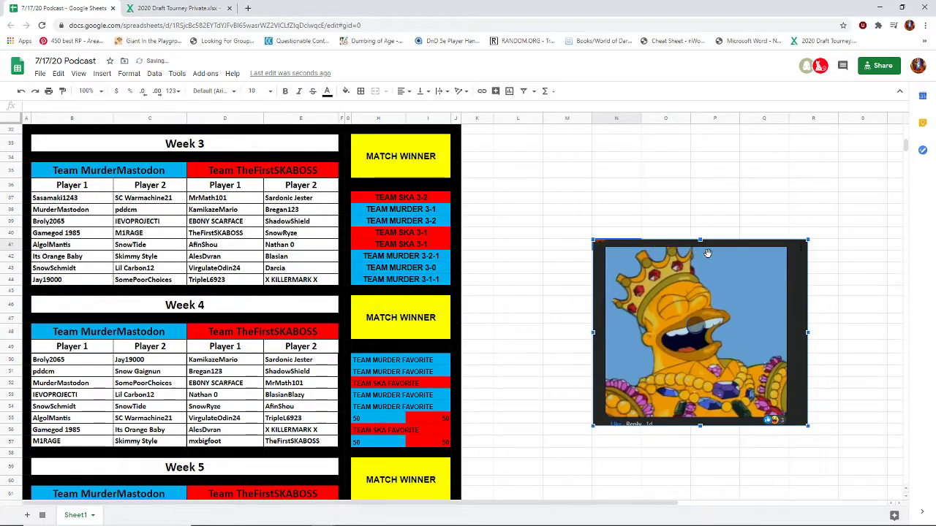
left_click(653, 438)
type("Afin the King of Phantom Dust")
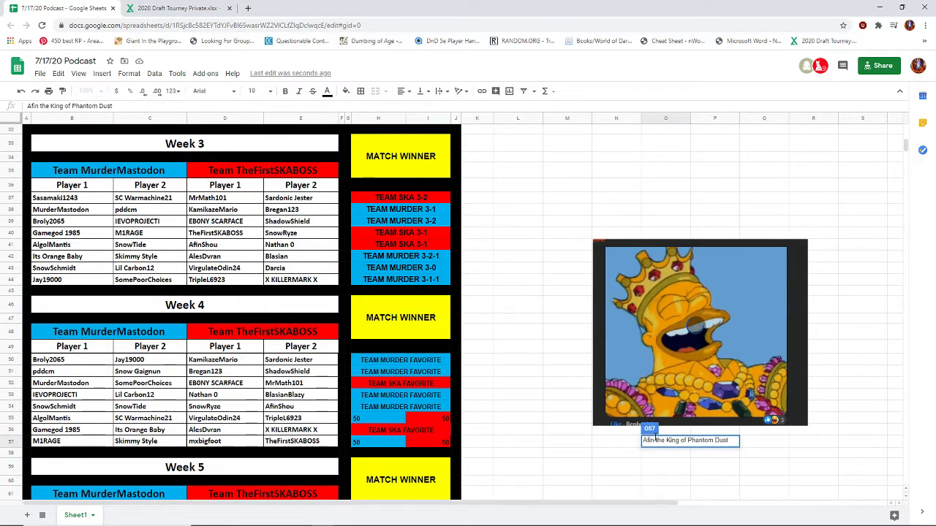
Set the caption text in cell O57 to font size 24 and move the crowned king image over so it lines up above the caption
left_click(876, 323)
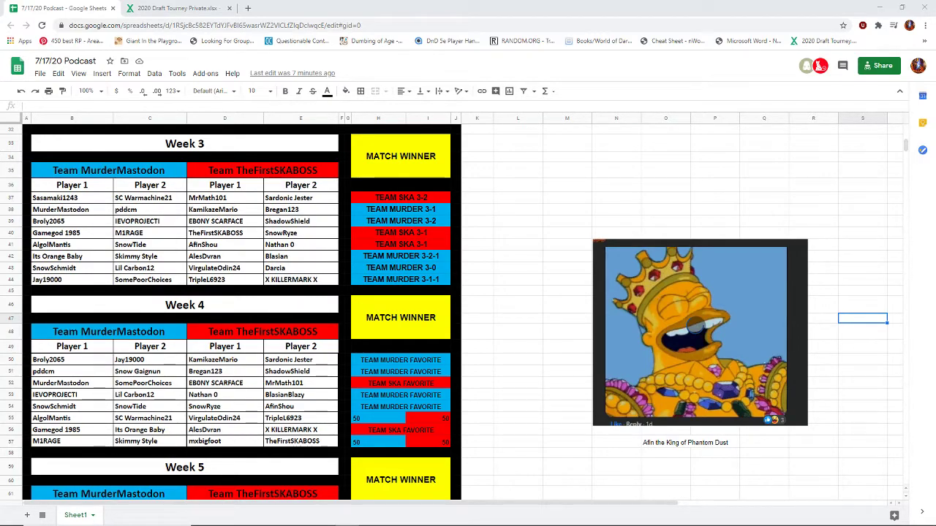
left_click(672, 444)
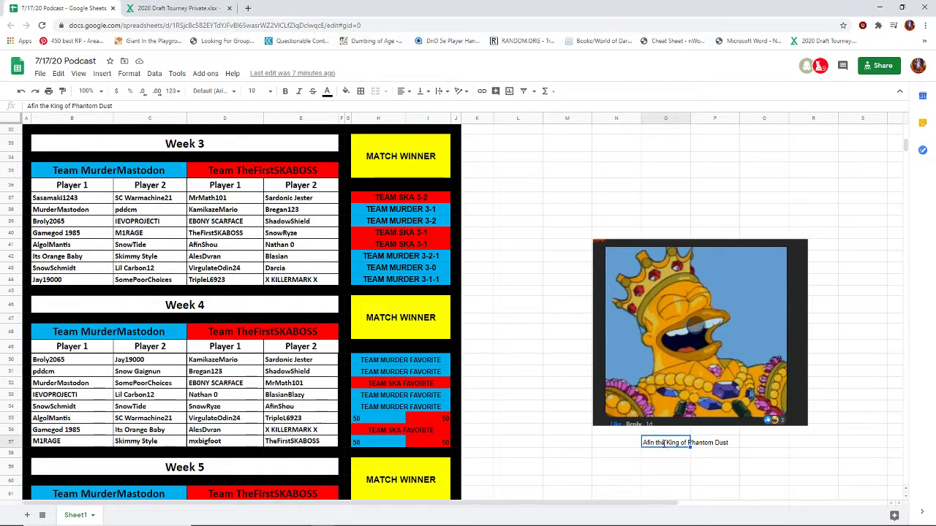
double_click(665, 443)
key("ctrl+a")
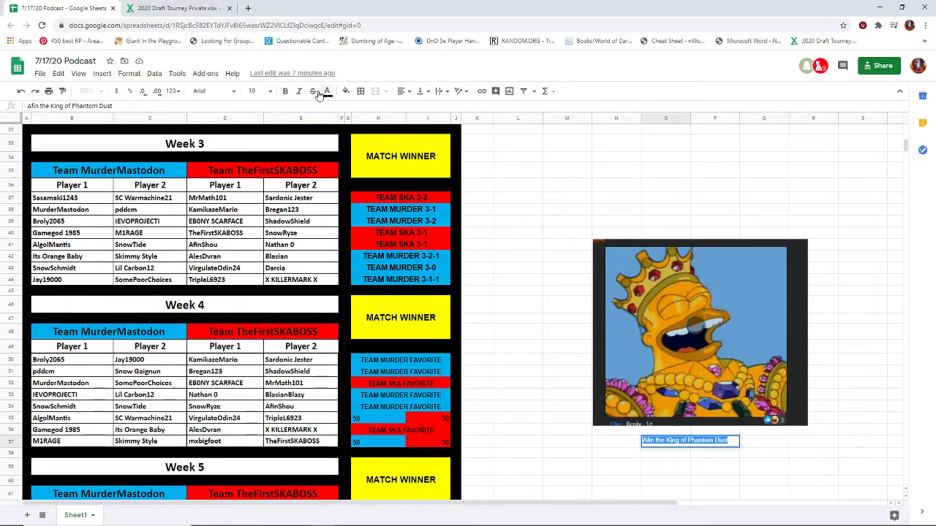
left_click(271, 90)
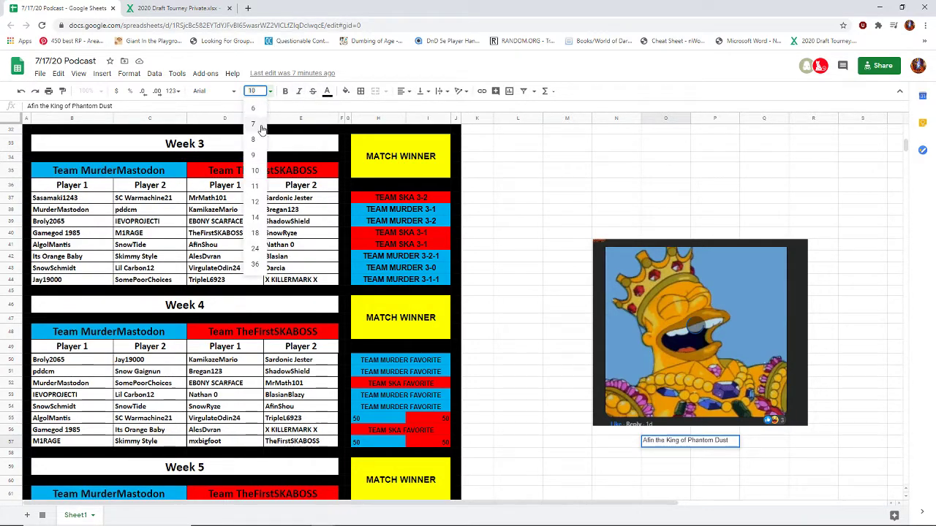
left_click(256, 252)
left_click_drag(710, 257, 762, 257)
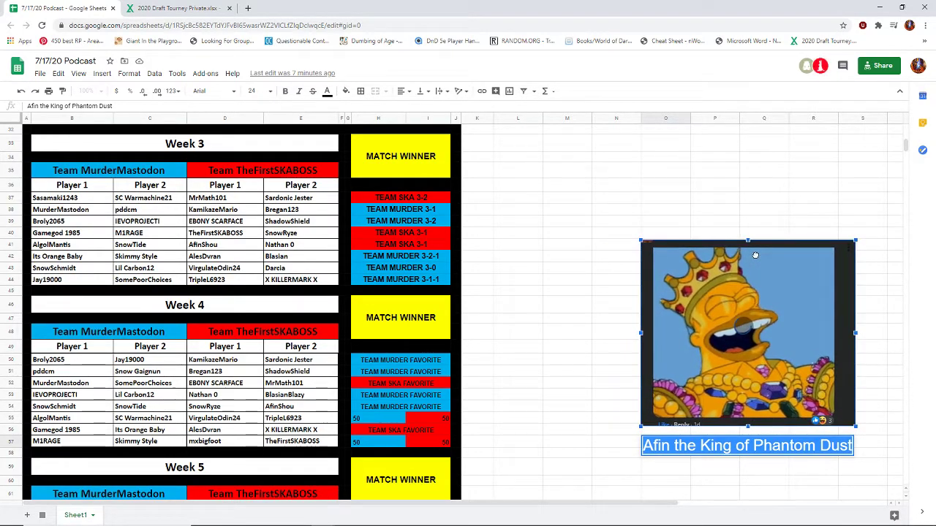
left_click(724, 148)
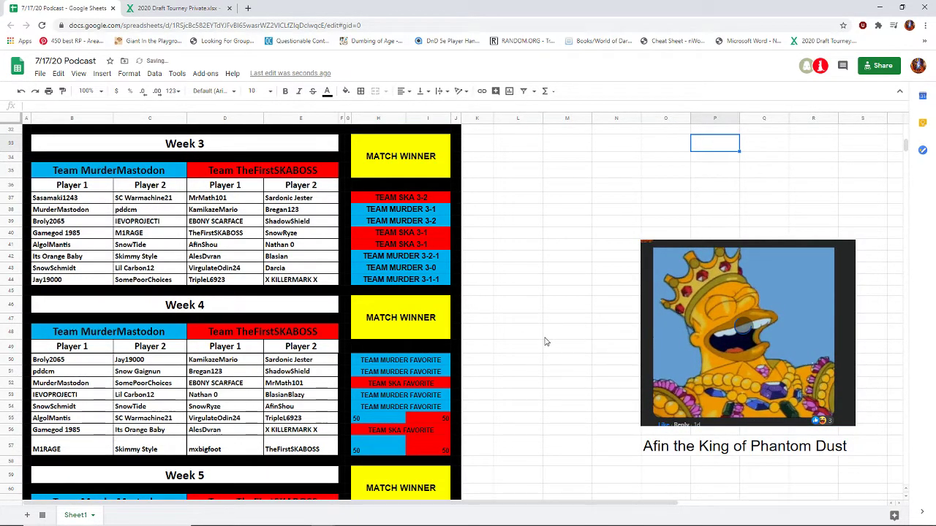